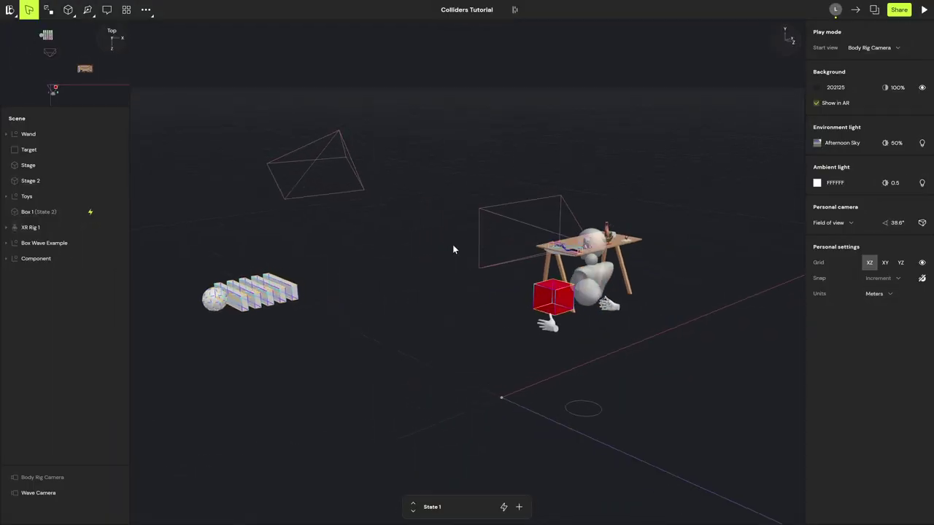
- Examine the collider scene and the Box Wave Example's sphere and row of boxes from several angles
{"action": "left_click_drag", "start_coordinate": [456, 246], "coordinate": [933, 246]}
{"action": "left_click_drag", "start_coordinate": [637, 223], "coordinate": [459, 197]}
{"action": "scroll", "coordinate": [496, 207], "scroll_direction": "up", "scroll_amount": 5}
{"action": "right_click_drag", "start_coordinate": [459, 197], "coordinate": [98, 259]}
{"action": "left_click_drag", "start_coordinate": [438, 253], "coordinate": [562, 219]}
{"action": "right_click_drag", "start_coordinate": [563, 219], "coordinate": [620, 307]}
{"action": "double_click", "coordinate": [540, 257]}
{"action": "left_click_drag", "start_coordinate": [438, 356], "coordinate": [410, 357]}
{"action": "right_click_drag", "start_coordinate": [410, 358], "coordinate": [464, 362]}
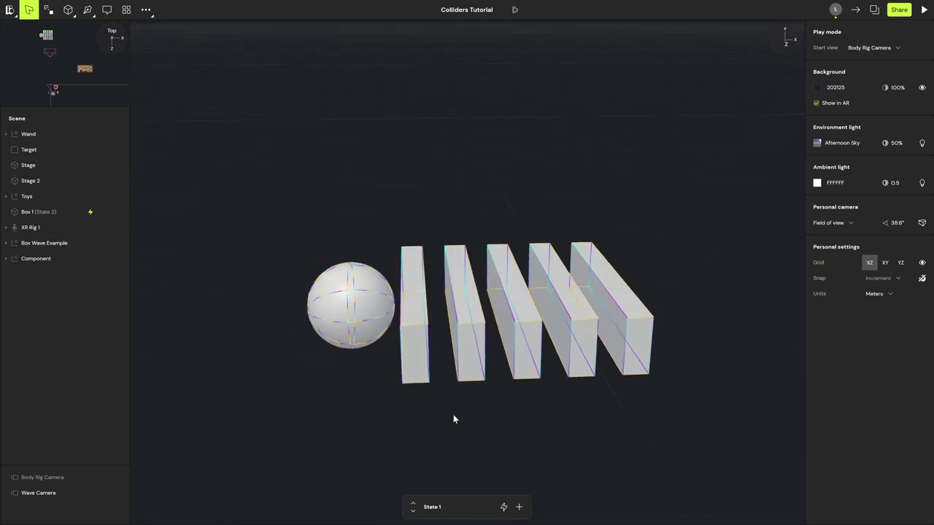
{"action": "scroll", "coordinate": [356, 319], "scroll_direction": "up", "scroll_amount": 3}
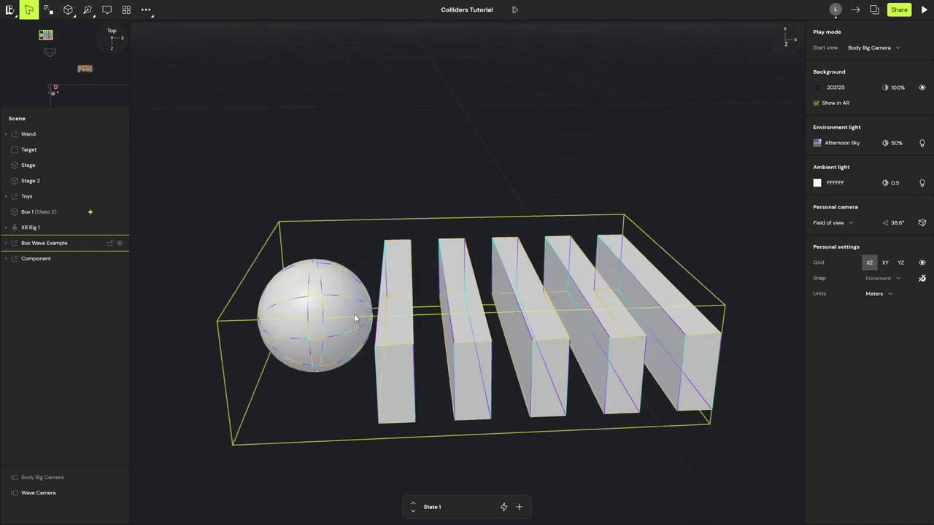
{"action": "middle_click_drag", "start_coordinate": [350, 325], "coordinate": [426, 303]}
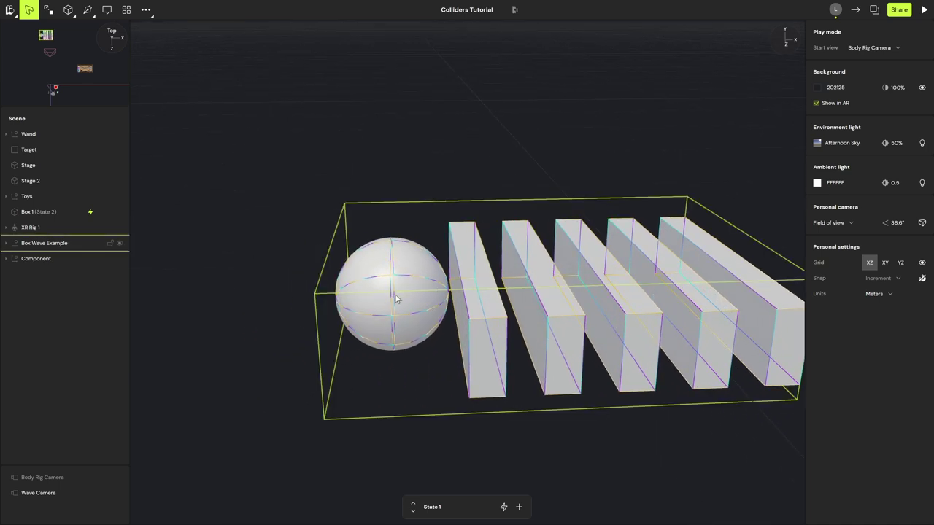
{"action": "middle_click_drag", "start_coordinate": [397, 299], "coordinate": [376, 302]}
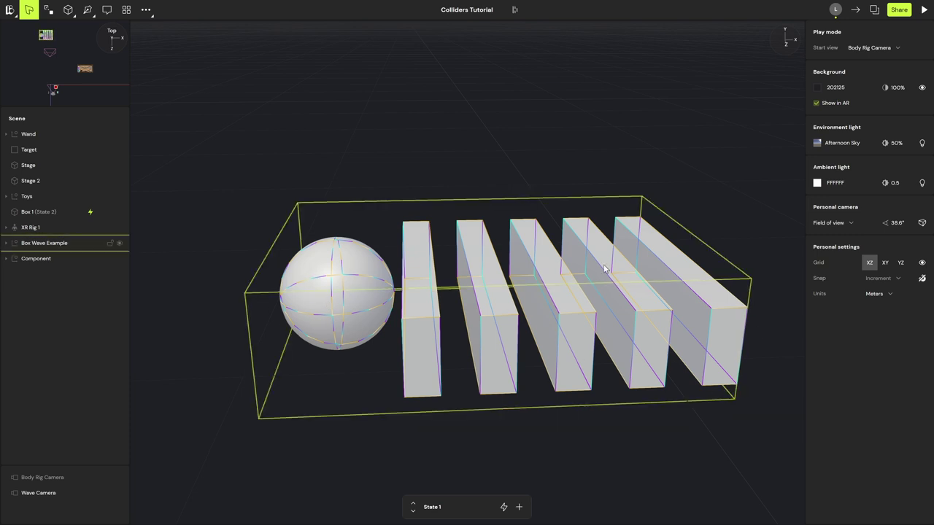
- Add a second collider to the Box Wave Example's sphere, remove it again, and preview the wave
{"action": "double_click", "coordinate": [381, 295]}
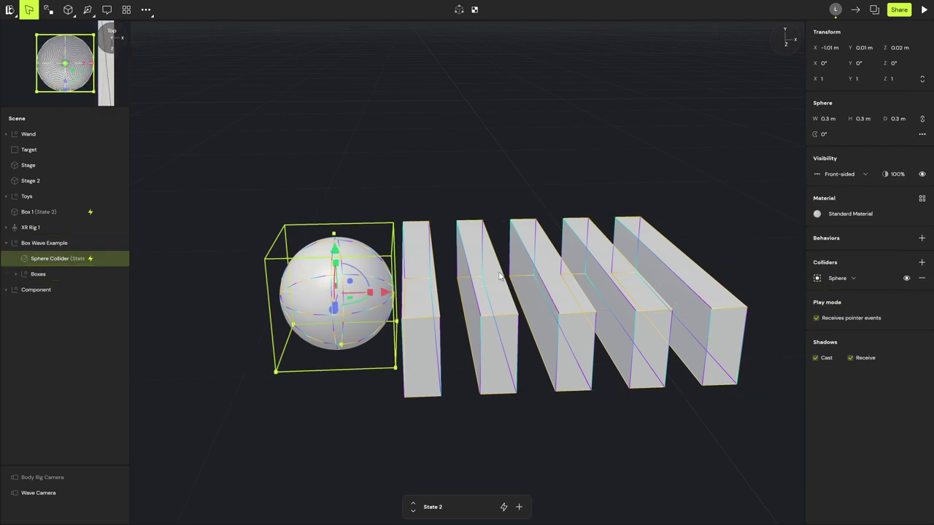
{"action": "left_click", "coordinate": [924, 263]}
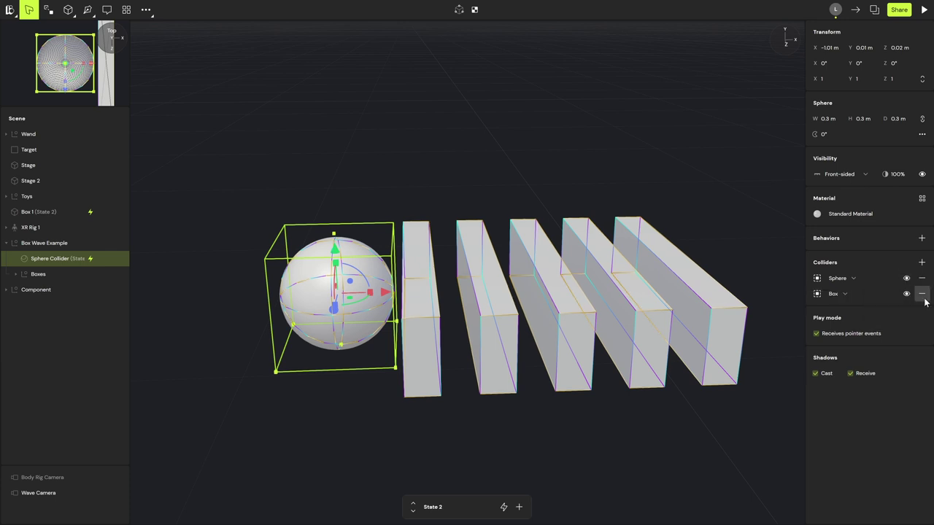
{"action": "left_click", "coordinate": [922, 294]}
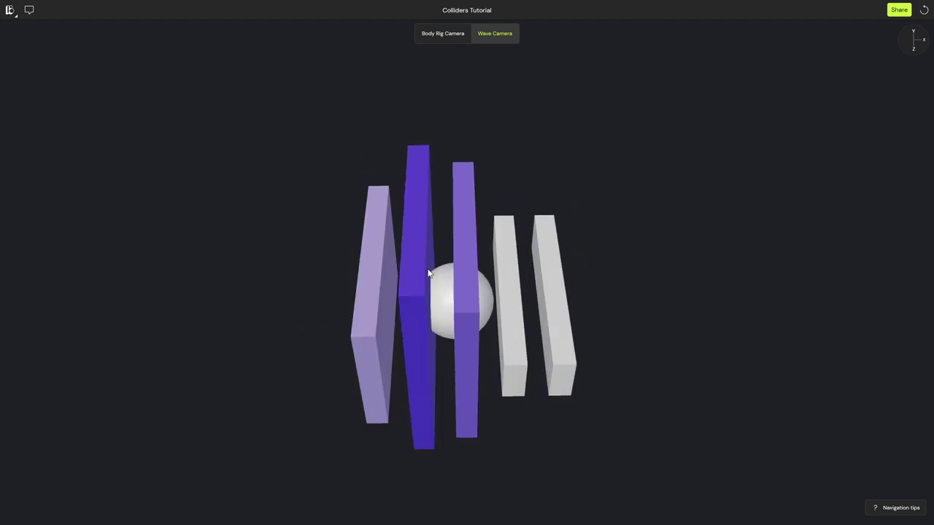
{"action": "key", "text": "Escape"}
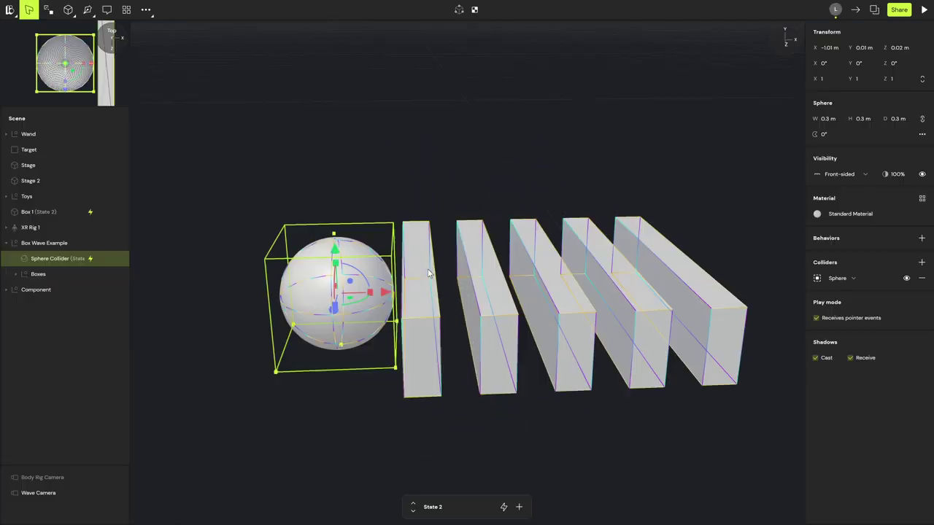
- Duplicate Box 5 of the Boxes group and place the copy beside it at the end of the row
{"action": "left_click", "coordinate": [612, 270]}
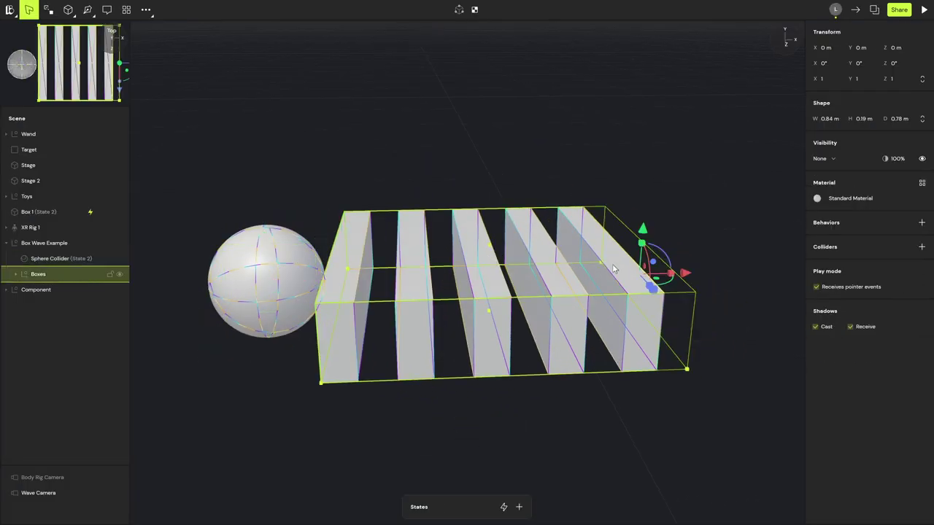
{"action": "left_click", "coordinate": [613, 270]}
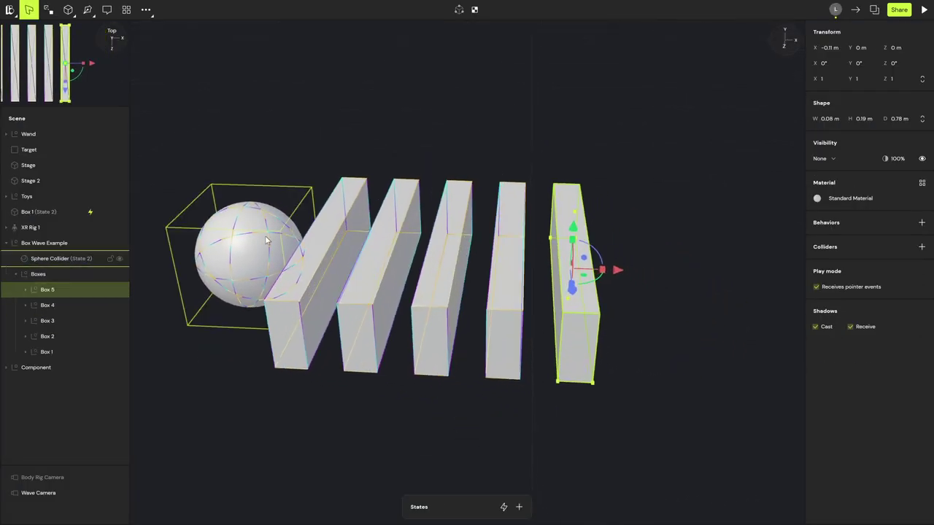
{"action": "left_click_drag", "start_coordinate": [617, 271], "coordinate": [682, 275], "text": "alt"}
- Switch the Sphere Collider object to State 1 and preview the wave in play mode
{"action": "left_click", "coordinate": [53, 257]}
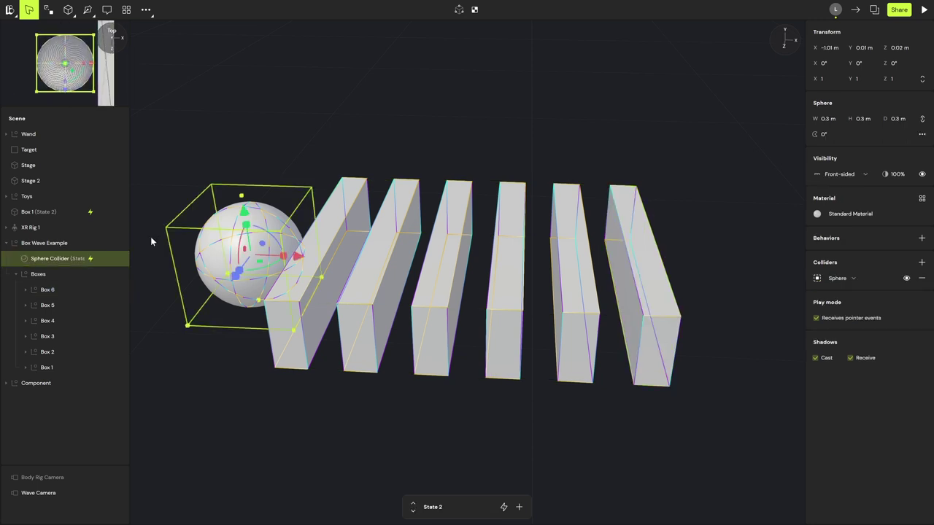
{"action": "left_click", "coordinate": [413, 511]}
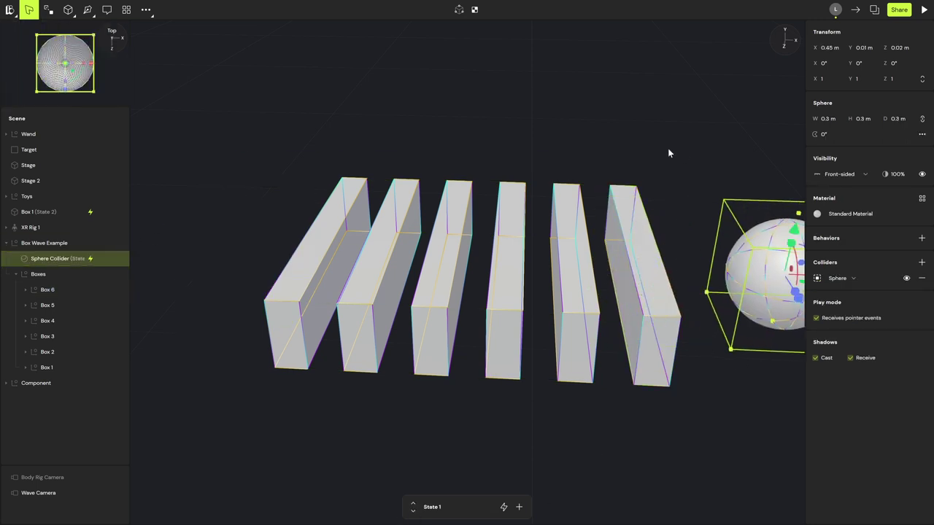
{"action": "key", "text": "space"}
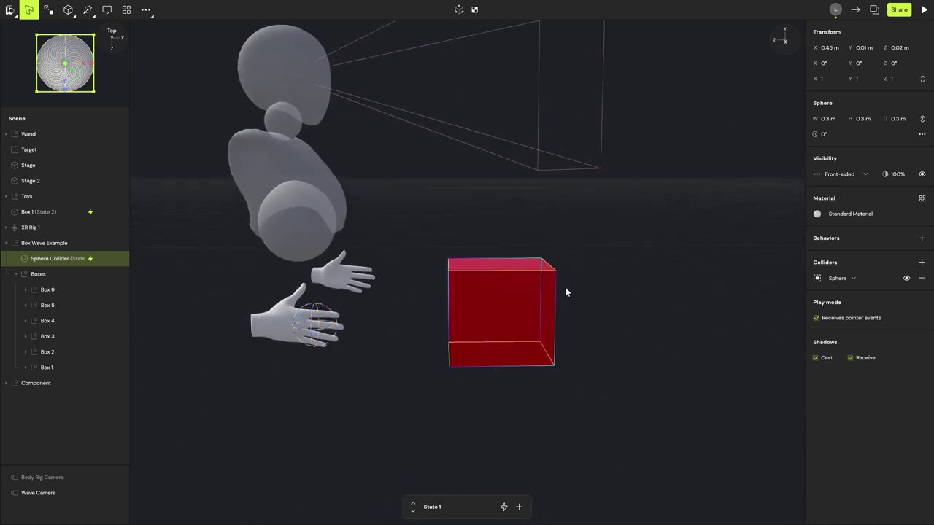
- Switch the red Box 1 in front of the rig's hands to its Base State
{"action": "mouse_move", "coordinate": [521, 289]}
{"action": "middle_mouse_down"}
{"action": "mouse_move", "coordinate": [535, 287]}
{"action": "mouse_move", "coordinate": [536, 297]}
{"action": "middle_mouse_up"}
{"action": "right_click_drag", "start_coordinate": [365, 335], "coordinate": [335, 350]}
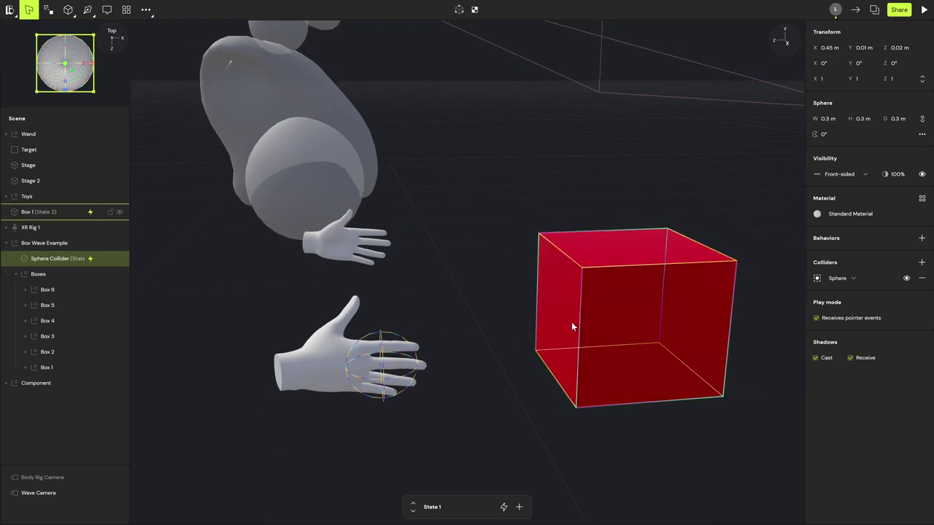
{"action": "left_click", "coordinate": [603, 297]}
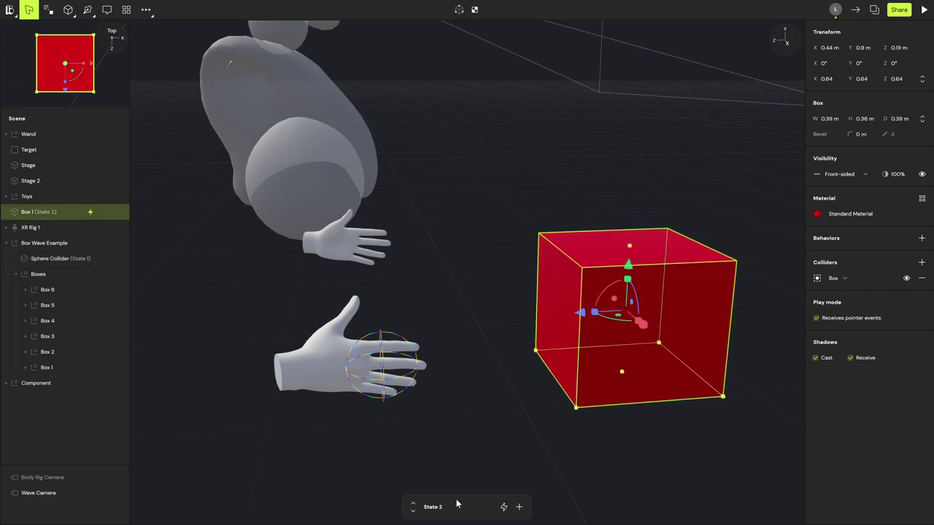
{"action": "left_click", "coordinate": [413, 504]}
- Remove the existing collider from the XR rig's Right Hand and add a new Sphere collider to it
{"action": "left_click", "coordinate": [310, 362]}
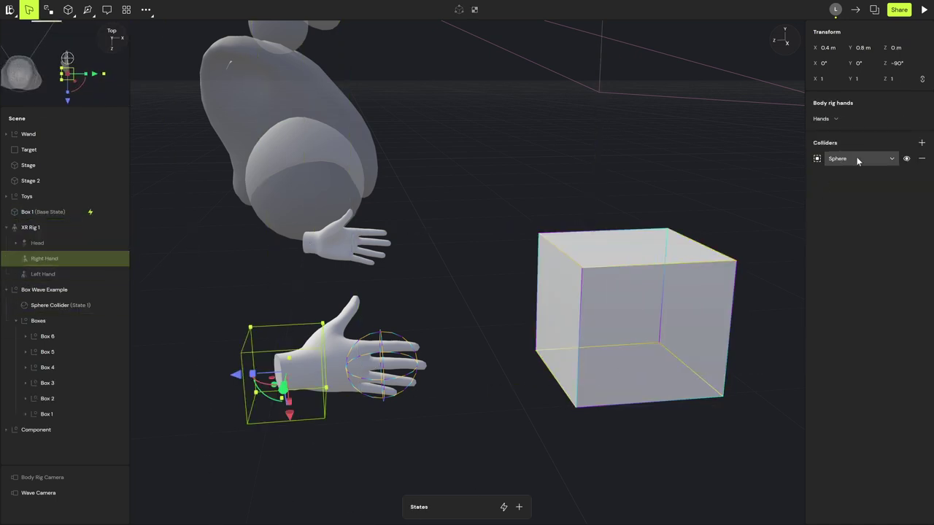
{"action": "left_click", "coordinate": [921, 157]}
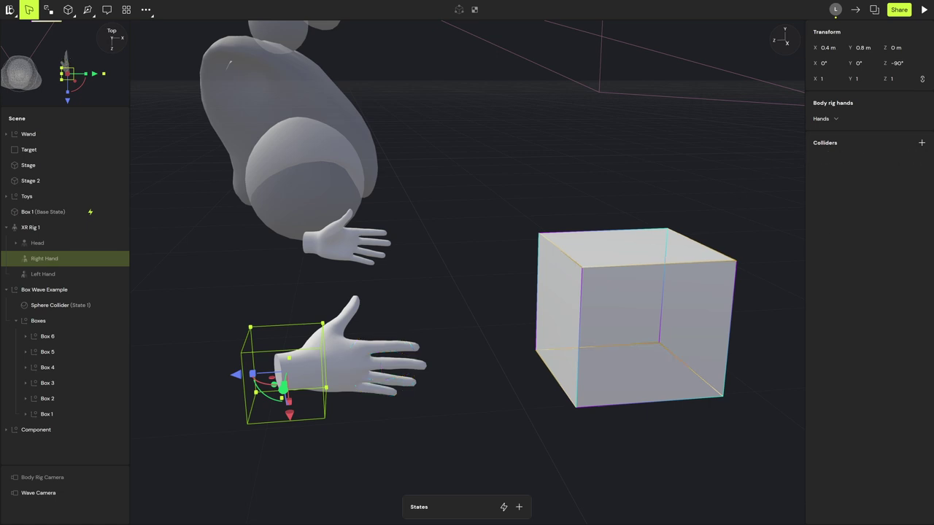
{"action": "left_click", "coordinate": [921, 143]}
{"action": "left_click", "coordinate": [836, 158]}
{"action": "left_click", "coordinate": [854, 195]}
{"action": "middle_click_drag", "start_coordinate": [344, 371], "coordinate": [450, 342]}
{"action": "scroll", "coordinate": [463, 343], "scroll_direction": "up", "scroll_amount": 2}
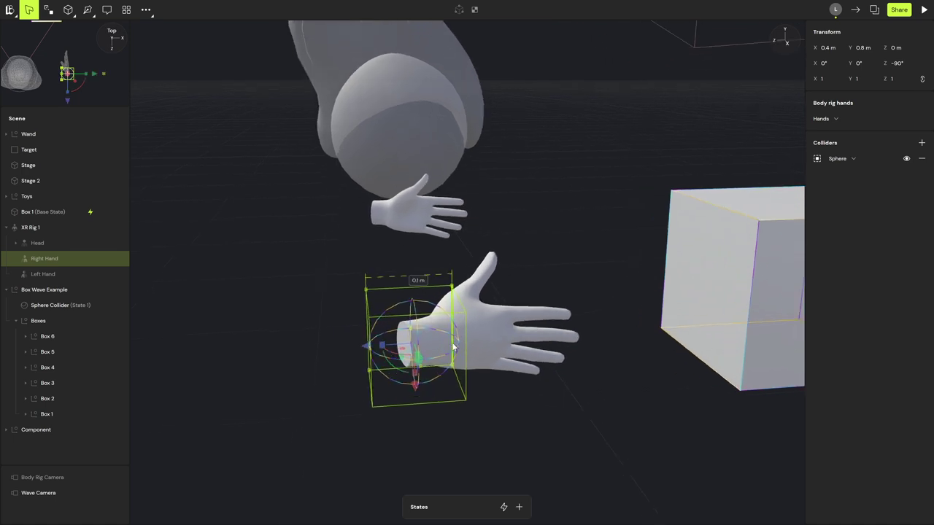
- Shift the Right Hand's sphere collider along Y so it surrounds the fingers, keeping Auto size on
{"action": "left_click", "coordinate": [816, 159]}
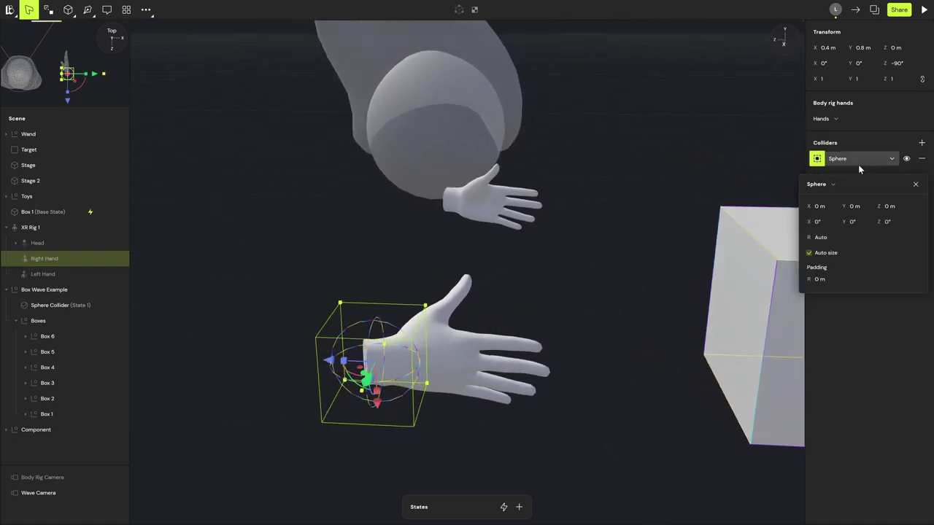
{"action": "mouse_move", "coordinate": [808, 236]}
{"action": "left_mouse_down"}
{"action": "mouse_move", "coordinate": [847, 237]}
{"action": "mouse_move", "coordinate": [814, 237]}
{"action": "left_mouse_up"}
{"action": "left_click", "coordinate": [809, 252]}
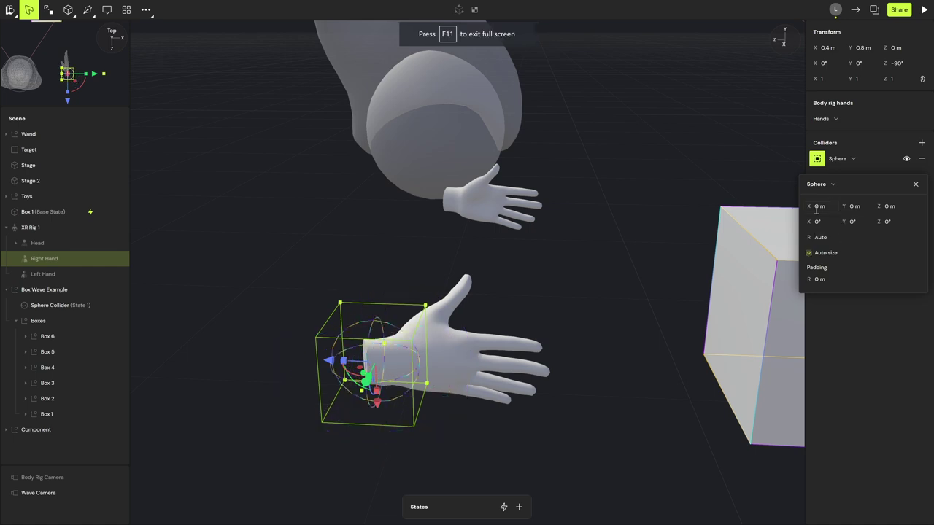
{"action": "left_click_drag", "start_coordinate": [812, 206], "coordinate": [917, 206]}
{"action": "key", "text": "ctrl+z"}
{"action": "mouse_move", "coordinate": [861, 206]}
{"action": "left_mouse_down"}
{"action": "mouse_move", "coordinate": [887, 206]}
{"action": "mouse_move", "coordinate": [864, 206]}
{"action": "left_mouse_up"}
- Open Box 1's box collider settings, then deselect the box and set the units to Millimeters
{"action": "right_click_drag", "start_coordinate": [593, 251], "coordinate": [471, 249]}
{"action": "left_click", "coordinate": [471, 249]}
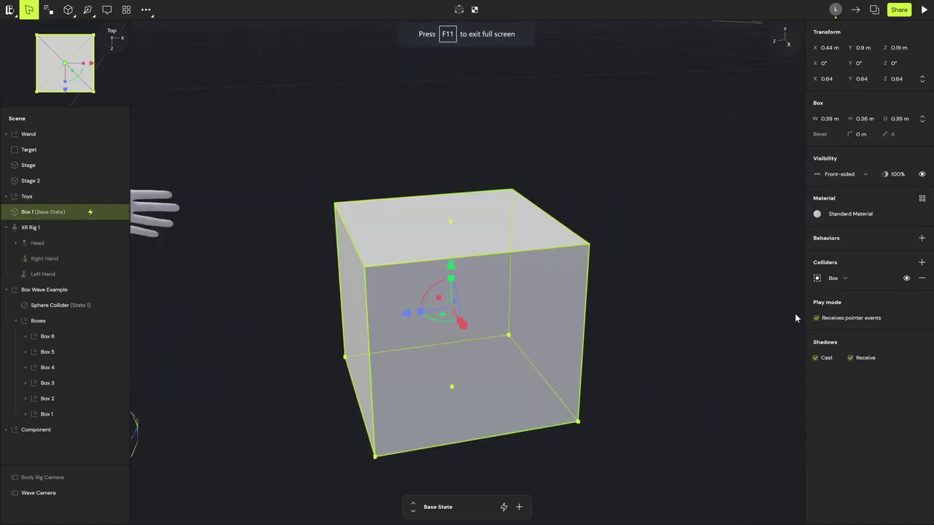
{"action": "left_click", "coordinate": [843, 281]}
{"action": "left_click", "coordinate": [844, 281]}
{"action": "left_click", "coordinate": [843, 281]}
{"action": "left_click", "coordinate": [817, 278]}
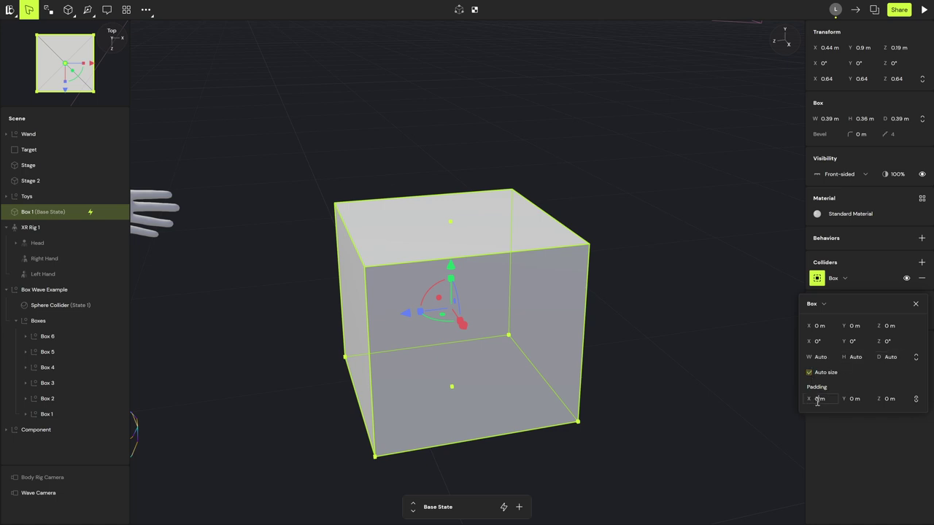
{"action": "left_click", "coordinate": [744, 400]}
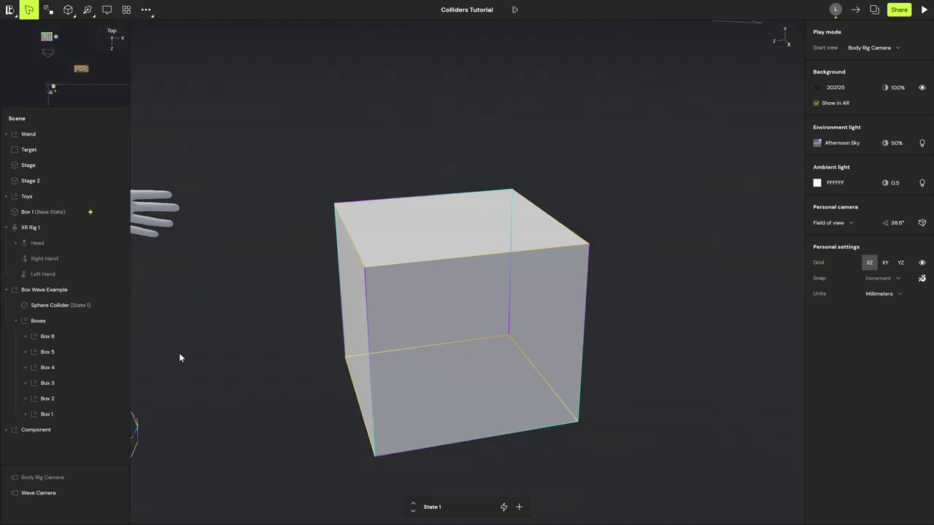
- Set the padding of Box 1's box collider to 0.01 mm on X, Y and Z
{"action": "left_click", "coordinate": [425, 285]}
{"action": "left_click", "coordinate": [817, 278]}
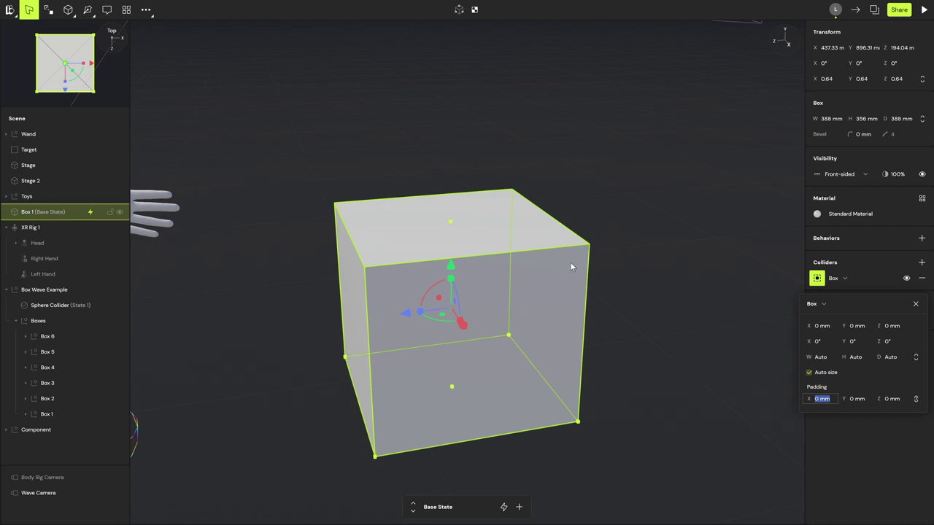
{"action": "type", "text": "12"}
{"action": "key", "text": "Tab"}
{"action": "type", "text": "0.01"}
{"action": "key", "text": "Tab"}
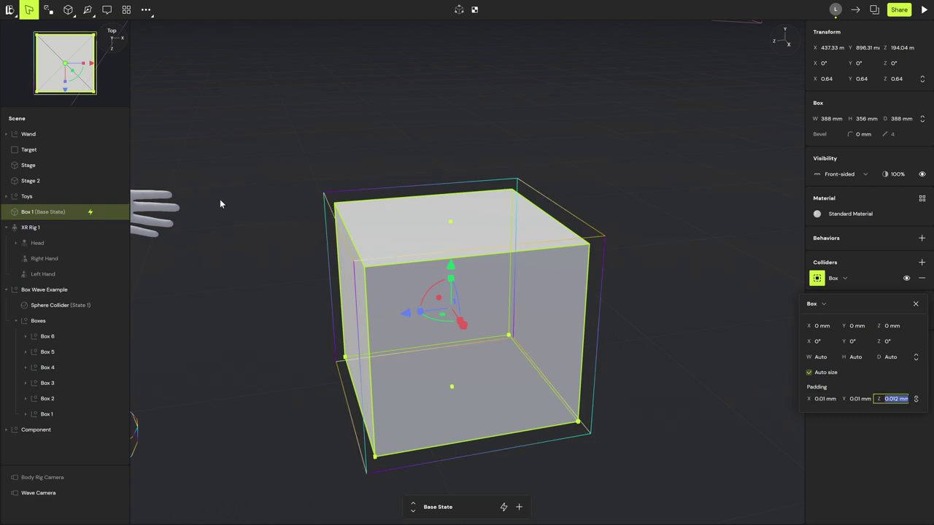
- Open Box 1's state machine and replace State 2 with a new, unconnected State 2
{"action": "middle_click_drag", "start_coordinate": [677, 244], "coordinate": [651, 251]}
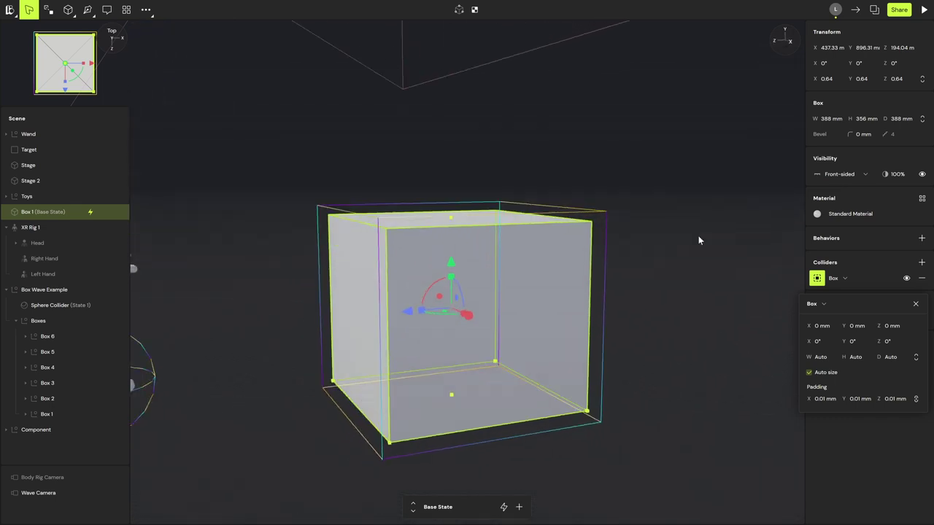
{"action": "scroll", "coordinate": [590, 232], "scroll_direction": "down", "scroll_amount": 5}
{"action": "mouse_move", "coordinate": [590, 232]}
{"action": "middle_mouse_down"}
{"action": "mouse_move", "coordinate": [564, 229]}
{"action": "mouse_move", "coordinate": [602, 231]}
{"action": "middle_mouse_up"}
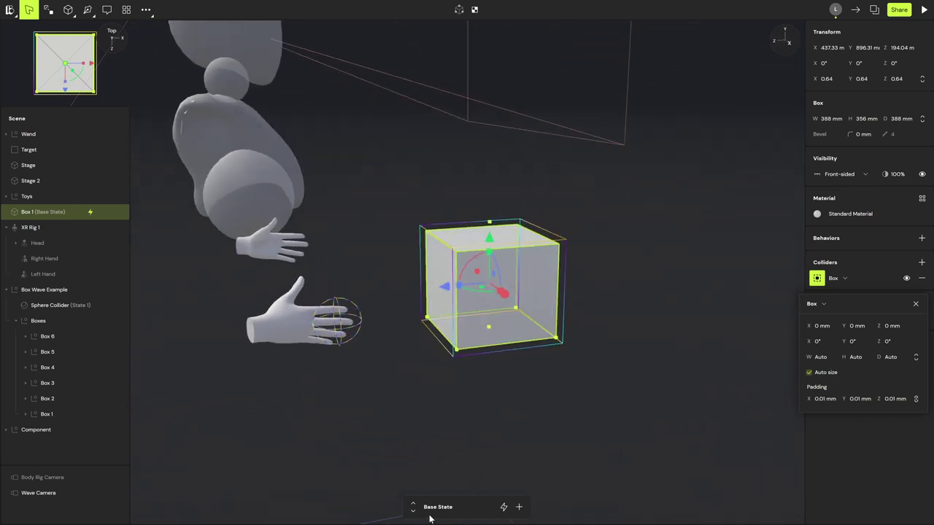
{"action": "left_click", "coordinate": [504, 508]}
{"action": "left_click", "coordinate": [422, 491]}
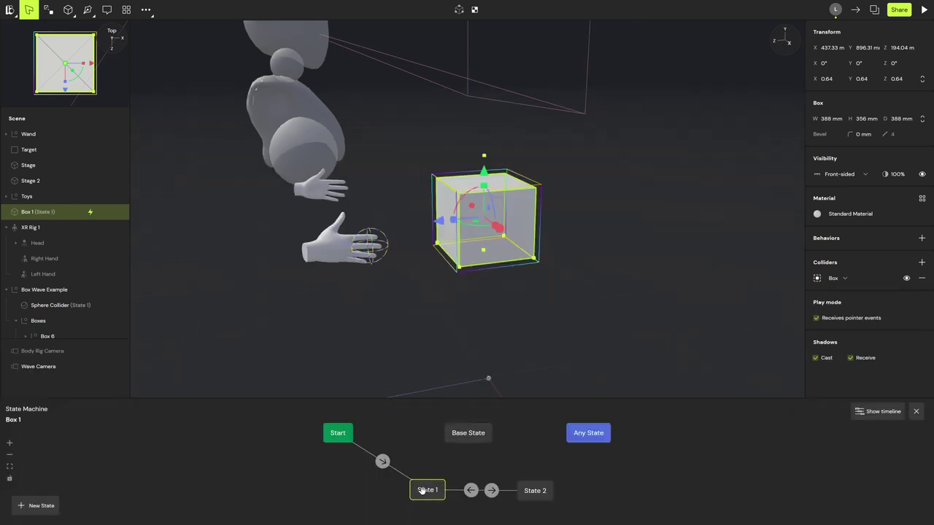
{"action": "left_click", "coordinate": [538, 490]}
{"action": "key", "text": "Delete"}
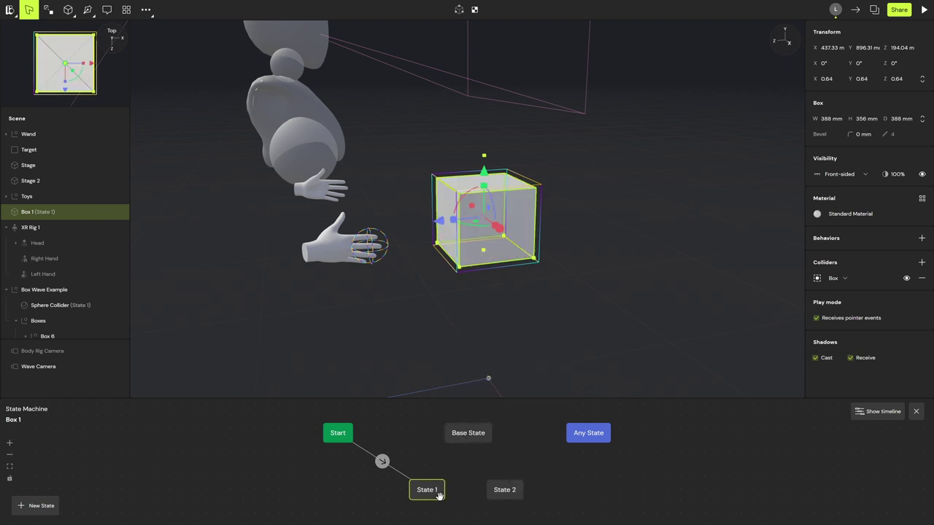
- Connect State 1 to State 2 in Box 1's state machine and set the transition event to Collider enter
{"action": "left_click", "coordinate": [519, 490]}
{"action": "left_click_drag", "start_coordinate": [445, 489], "coordinate": [501, 491]}
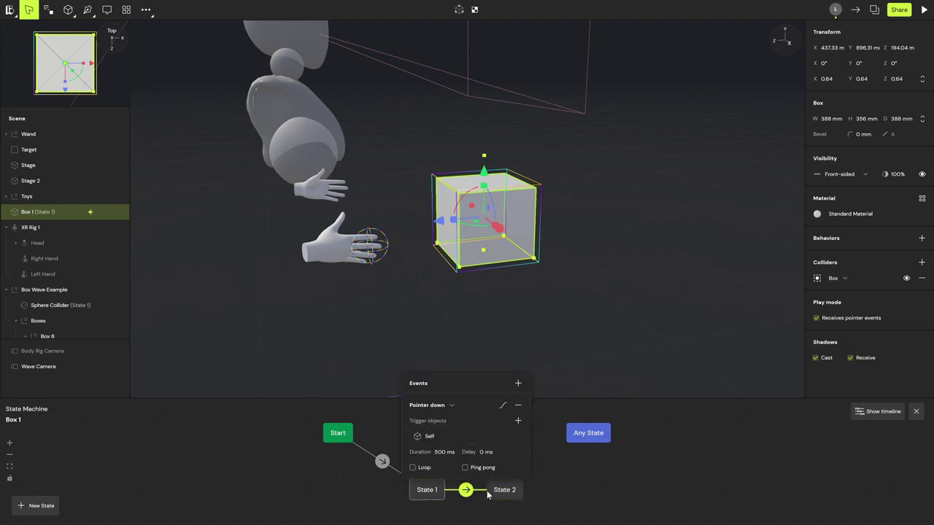
{"action": "left_click", "coordinate": [442, 405]}
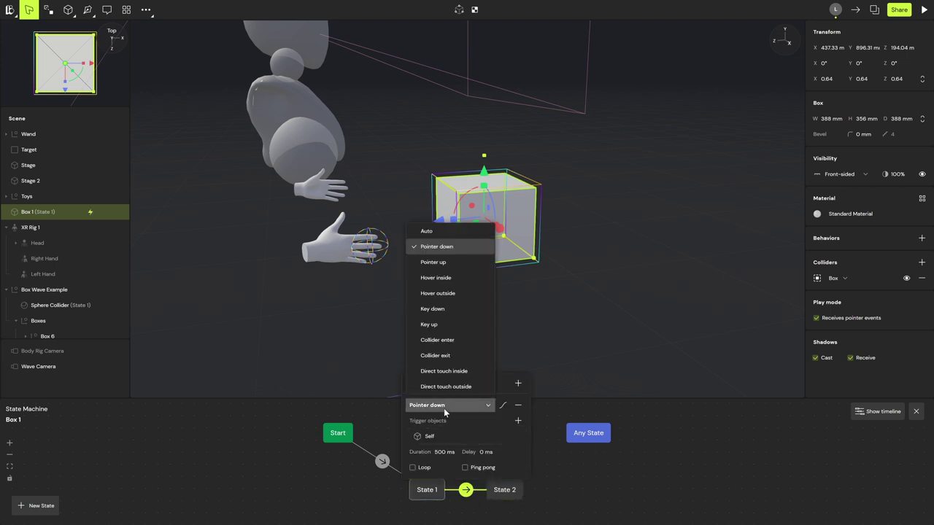
{"action": "left_click", "coordinate": [466, 343]}
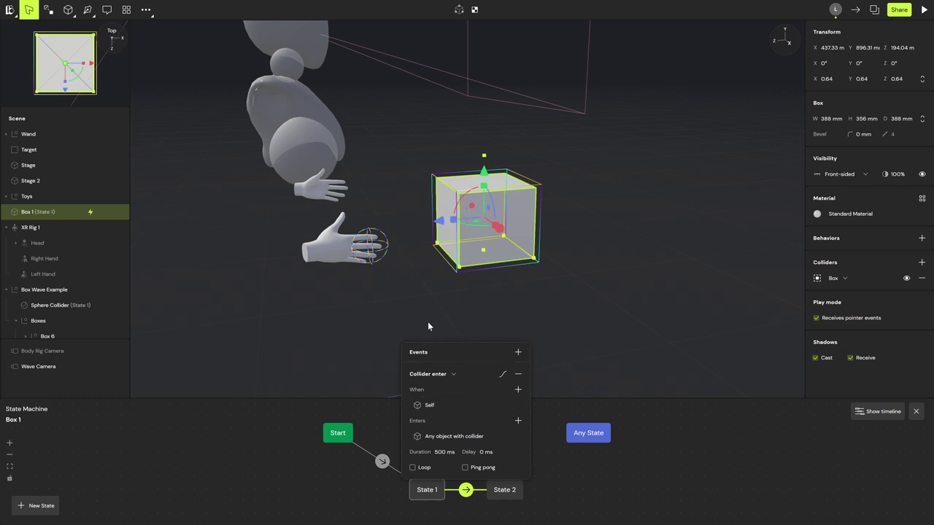
- Set the Right Hand as the object that enters Box 1 in the Collider enter event, then select State 2
{"action": "left_click", "coordinate": [503, 436]}
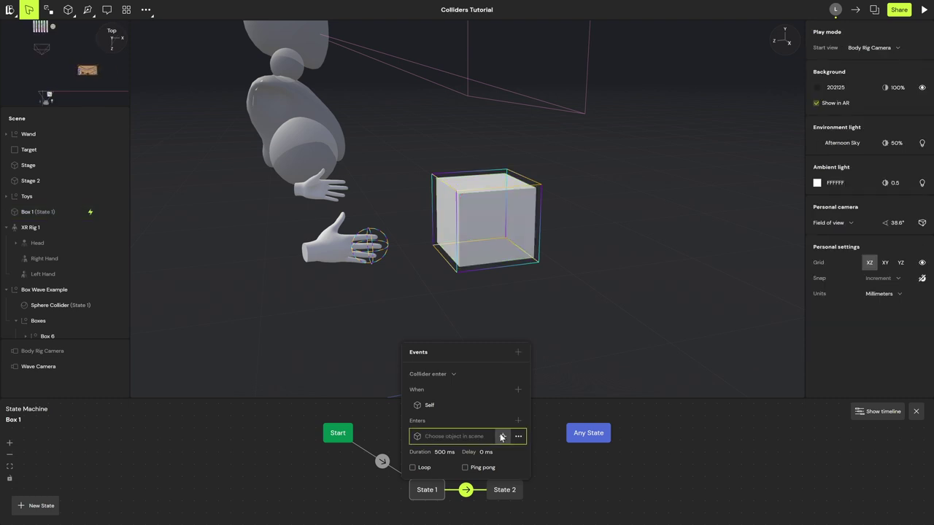
{"action": "left_click", "coordinate": [56, 260]}
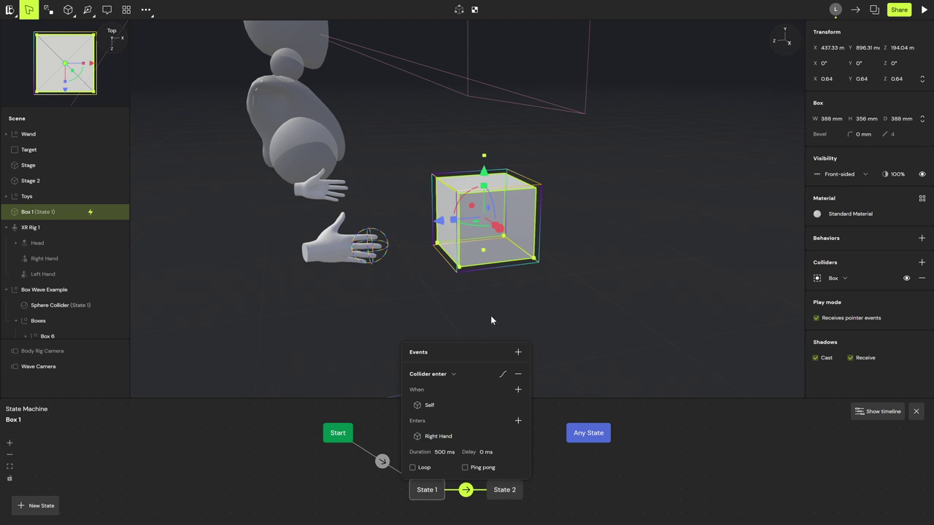
{"action": "left_click", "coordinate": [502, 491]}
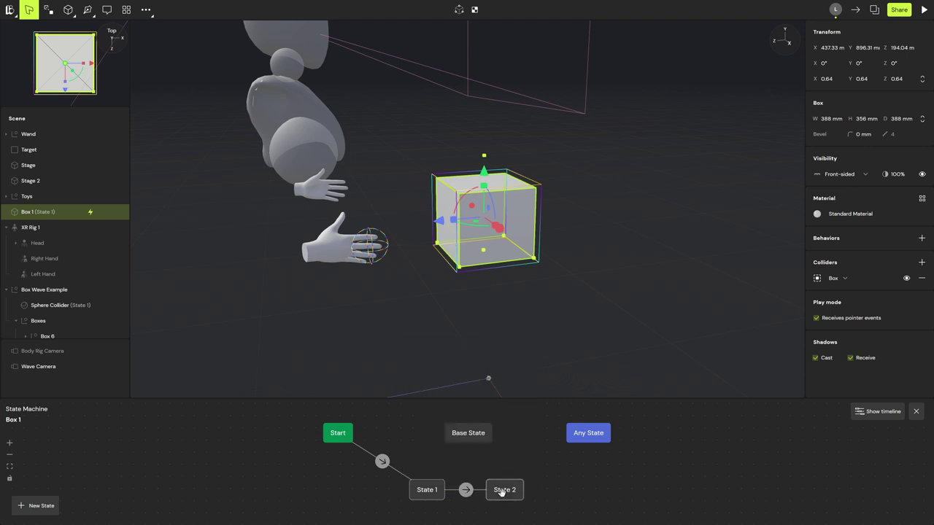
- Set Box 1's State 2 to State 1 transition event to Collider exit with the Right Hand as the exiting object
{"action": "left_click", "coordinate": [463, 490]}
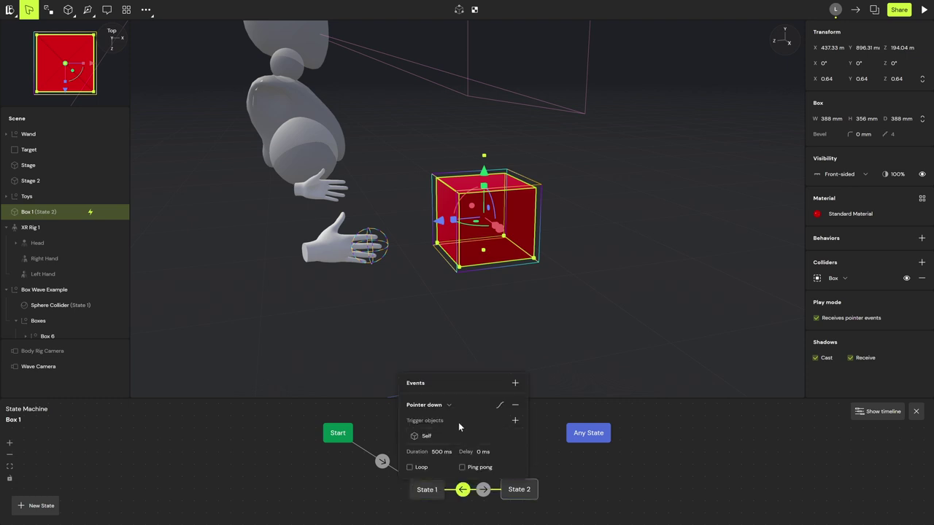
{"action": "left_click", "coordinate": [447, 405]}
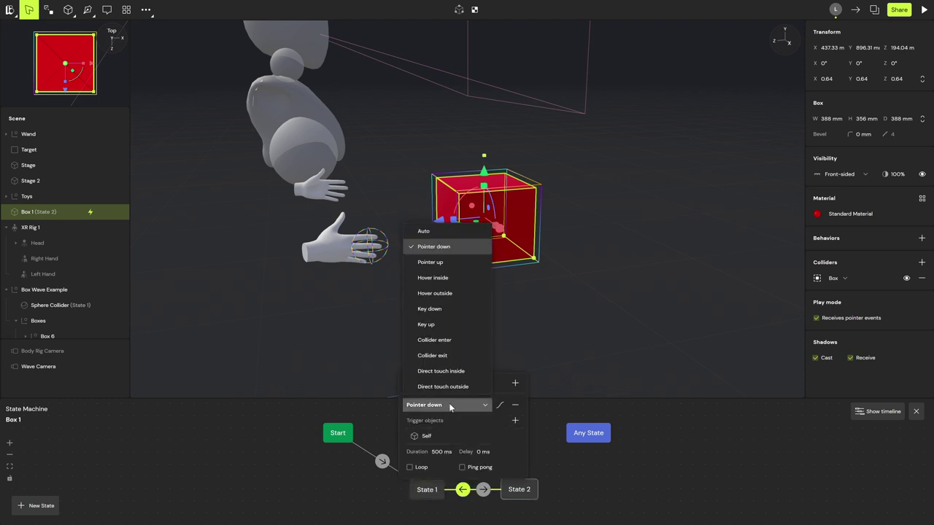
{"action": "left_click", "coordinate": [461, 356]}
{"action": "left_click", "coordinate": [501, 436]}
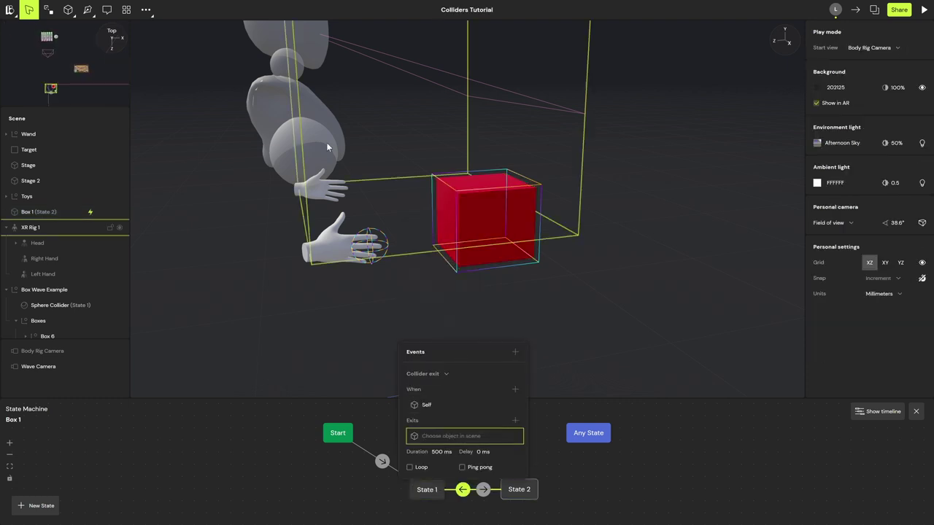
{"action": "left_click", "coordinate": [60, 259]}
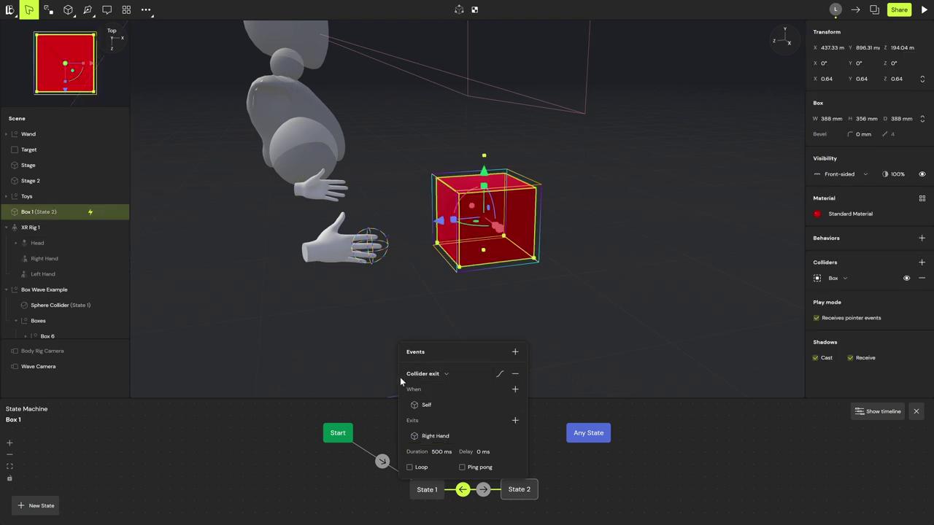
{"action": "left_click", "coordinate": [435, 490]}
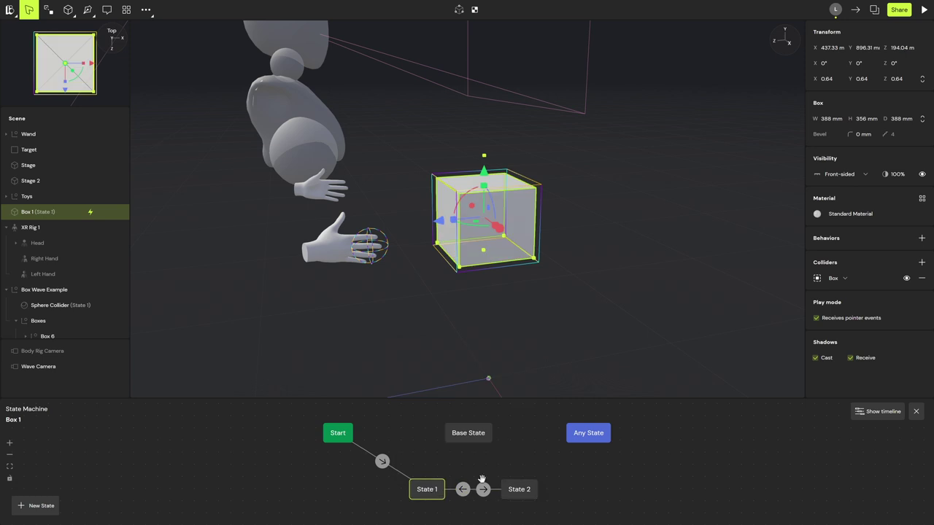
{"action": "left_click", "coordinate": [529, 489]}
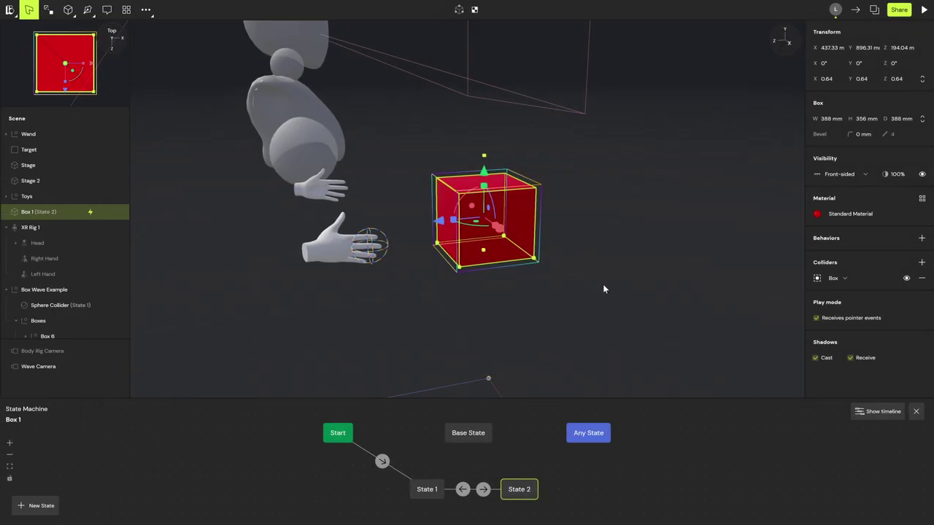
- Move the Wand from the table into XR Rig 1 as a child of the Left Hand
{"action": "middle_click_drag", "start_coordinate": [603, 284], "coordinate": [644, 278]}
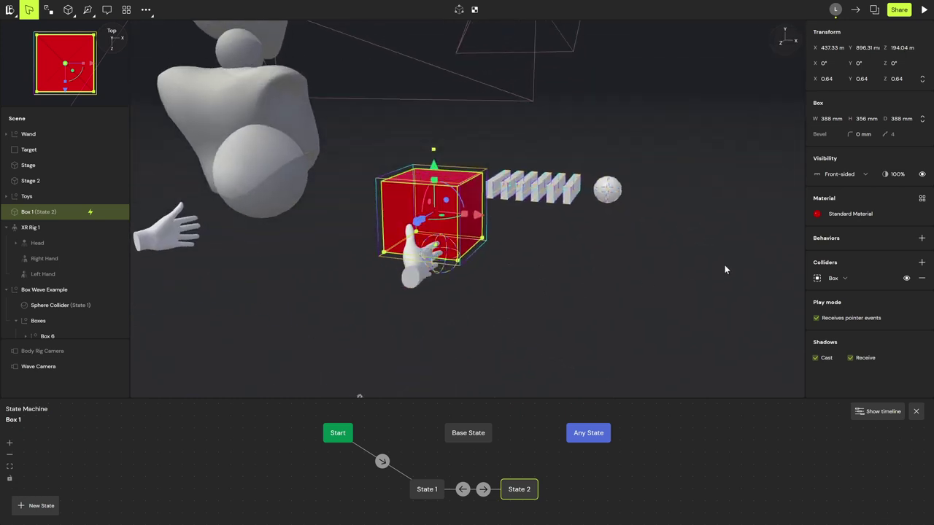
{"action": "middle_click_drag", "start_coordinate": [725, 265], "coordinate": [528, 269]}
{"action": "left_click_drag", "start_coordinate": [529, 275], "coordinate": [494, 326]}
{"action": "middle_click_drag", "start_coordinate": [542, 300], "coordinate": [521, 286]}
{"action": "left_click_drag", "start_coordinate": [588, 240], "coordinate": [475, 235]}
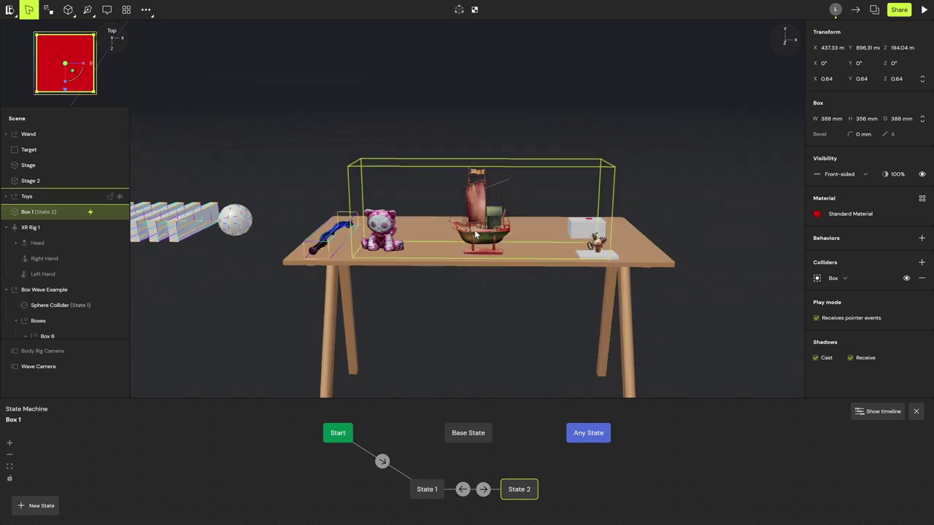
{"action": "middle_click_drag", "start_coordinate": [441, 216], "coordinate": [319, 181]}
{"action": "left_click", "coordinate": [346, 187]}
{"action": "middle_click_drag", "start_coordinate": [409, 241], "coordinate": [394, 270]}
{"action": "left_click_drag", "start_coordinate": [394, 270], "coordinate": [448, 259]}
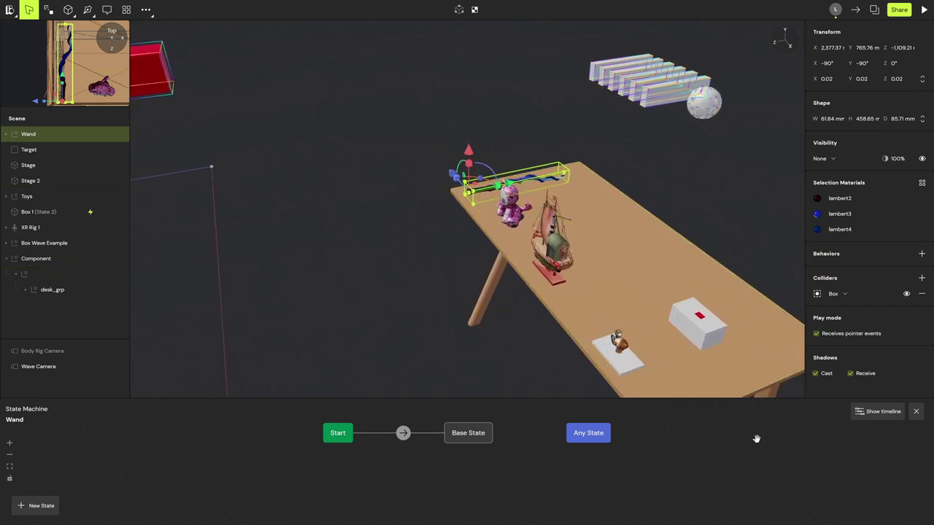
{"action": "middle_click_drag", "start_coordinate": [291, 243], "coordinate": [406, 262]}
{"action": "left_click", "coordinate": [11, 235]}
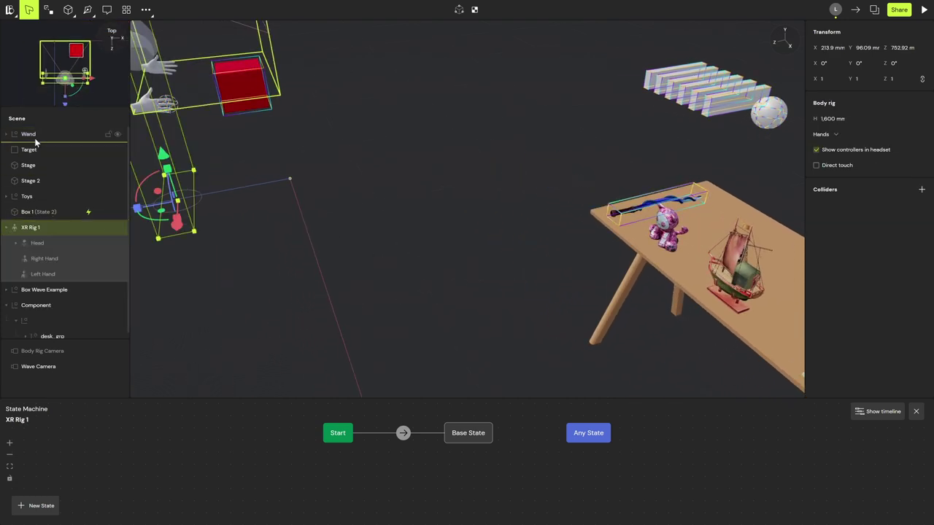
{"action": "left_click_drag", "start_coordinate": [42, 135], "coordinate": [82, 277]}
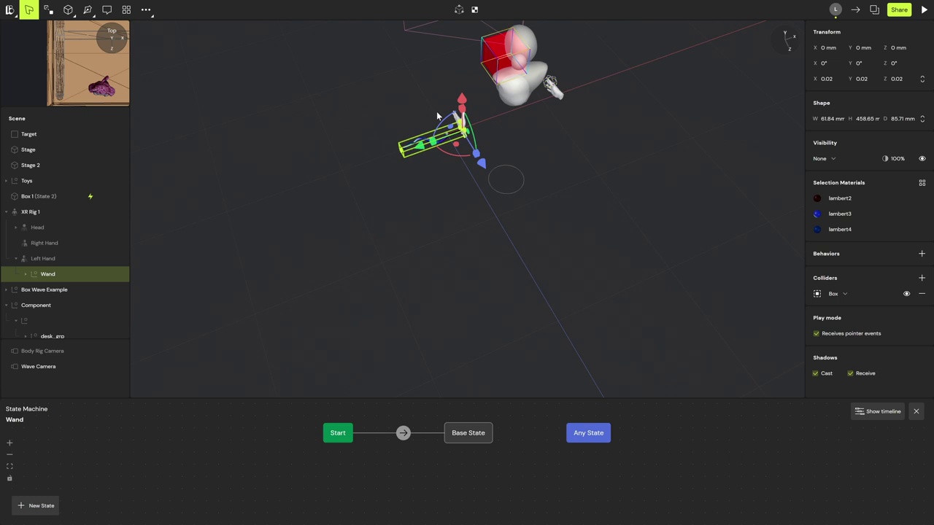
- Rotate and align the Wand with the rig's left hand so it points forward, the same way as the fingers
{"action": "middle_click_drag", "start_coordinate": [437, 114], "coordinate": [460, 242]}
{"action": "scroll", "coordinate": [441, 257], "scroll_direction": "up", "scroll_amount": 5}
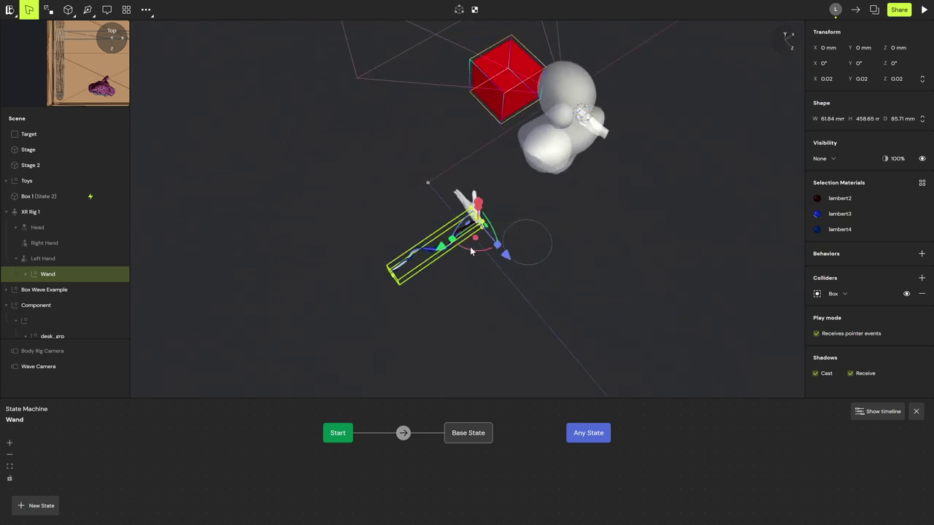
{"action": "left_click_drag", "start_coordinate": [469, 249], "coordinate": [446, 214]}
{"action": "middle_click_drag", "start_coordinate": [459, 219], "coordinate": [583, 133]}
{"action": "right_click_drag", "start_coordinate": [498, 128], "coordinate": [553, 186]}
{"action": "left_click", "coordinate": [556, 185]}
{"action": "left_click", "coordinate": [556, 180]}
{"action": "scroll", "coordinate": [556, 177], "scroll_direction": "up", "scroll_amount": 5}
{"action": "scroll", "coordinate": [556, 177], "scroll_direction": "down", "scroll_amount": 3}
{"action": "left_click_drag", "start_coordinate": [542, 176], "coordinate": [357, 249]}
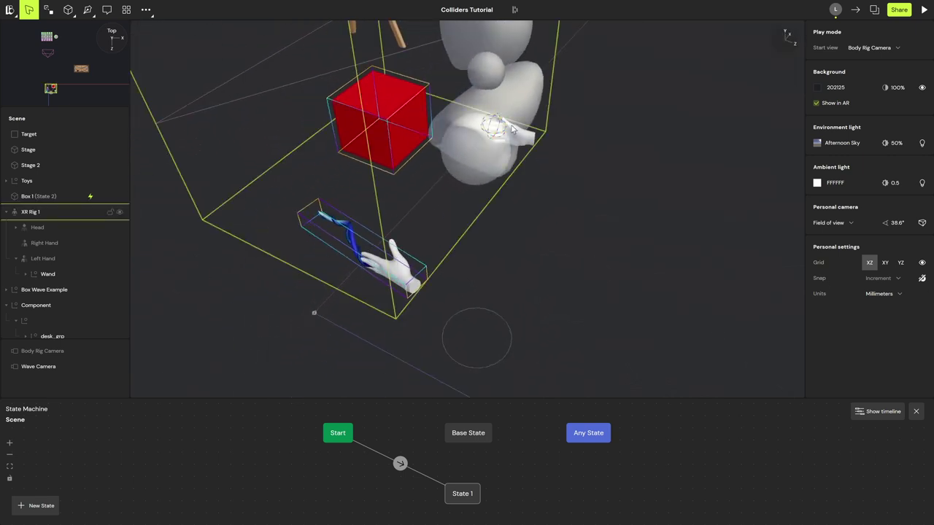
- Switch XR Rig 1's hand model from Hands to Quest Pro controllers
{"action": "left_click", "coordinate": [447, 214]}
{"action": "left_click", "coordinate": [852, 134]}
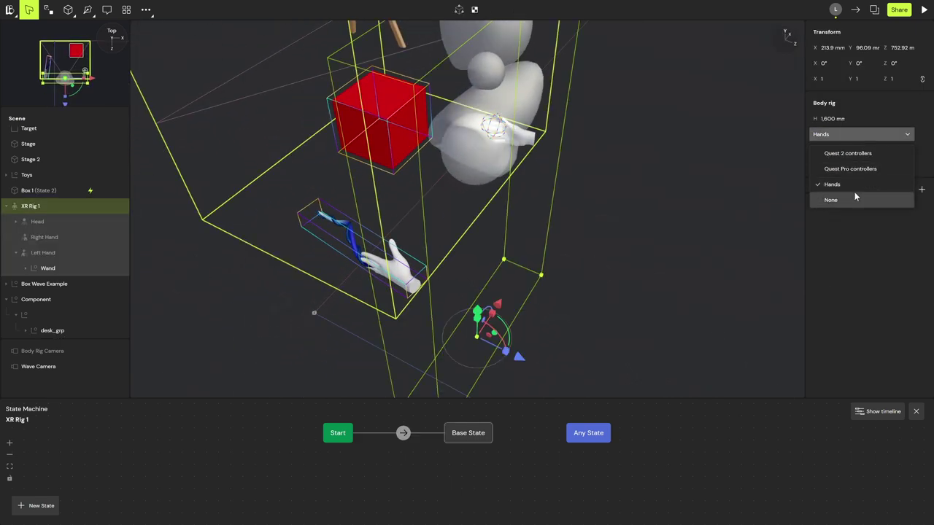
{"action": "left_click", "coordinate": [847, 167]}
{"action": "left_click_drag", "start_coordinate": [369, 239], "coordinate": [308, 276]}
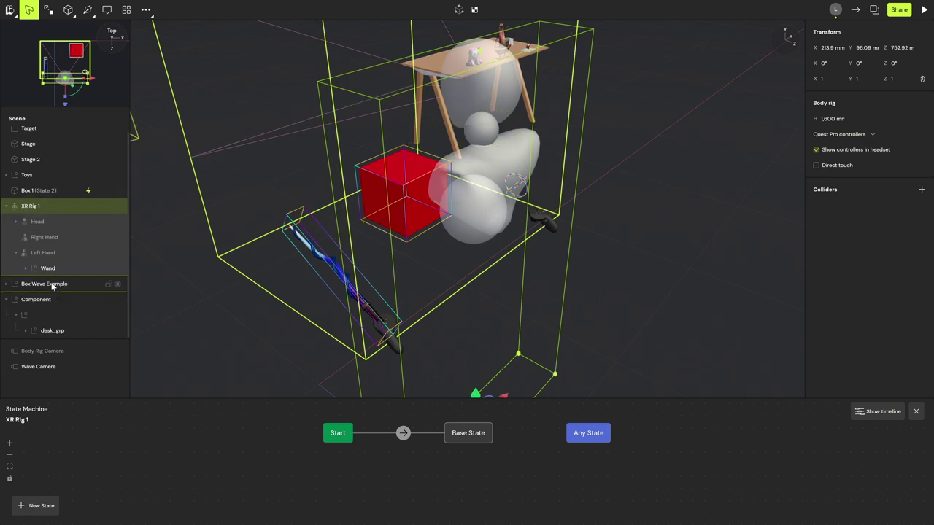
{"action": "left_click", "coordinate": [705, 189]}
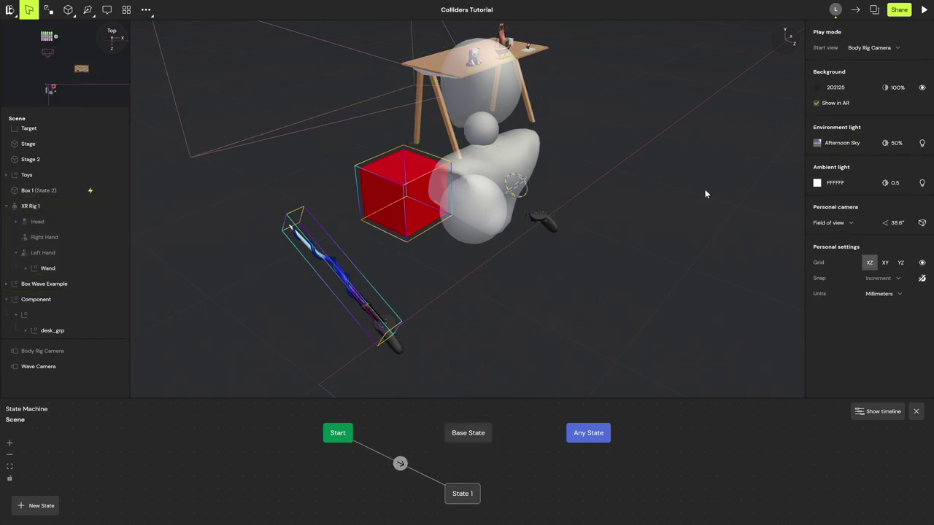
- Create State 1 from Start and State 2 from State 1 in the state machine of Toy 1, the bear on the table
{"action": "left_click_drag", "start_coordinate": [705, 189], "coordinate": [597, 214]}
{"action": "right_click_drag", "start_coordinate": [598, 213], "coordinate": [454, 226]}
{"action": "scroll", "coordinate": [454, 227], "scroll_direction": "up", "scroll_amount": 3}
{"action": "left_click_drag", "start_coordinate": [436, 237], "coordinate": [462, 326]}
{"action": "middle_click_drag", "start_coordinate": [461, 321], "coordinate": [437, 292]}
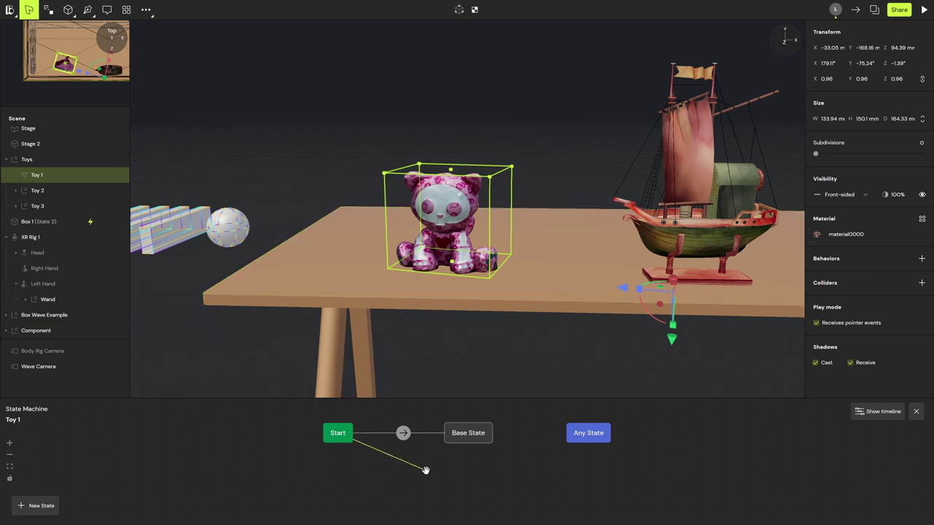
{"action": "left_click_drag", "start_coordinate": [424, 470], "coordinate": [427, 471]}
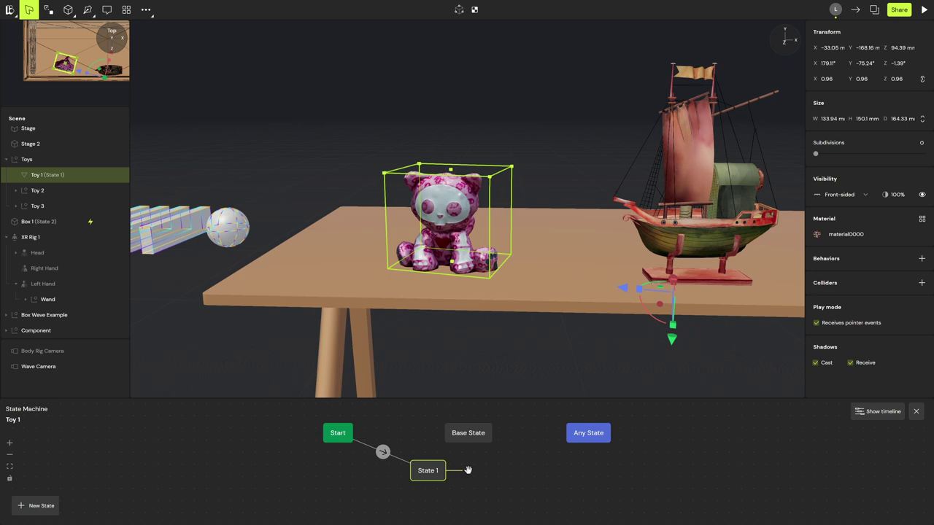
{"action": "left_click_drag", "start_coordinate": [489, 470], "coordinate": [503, 475]}
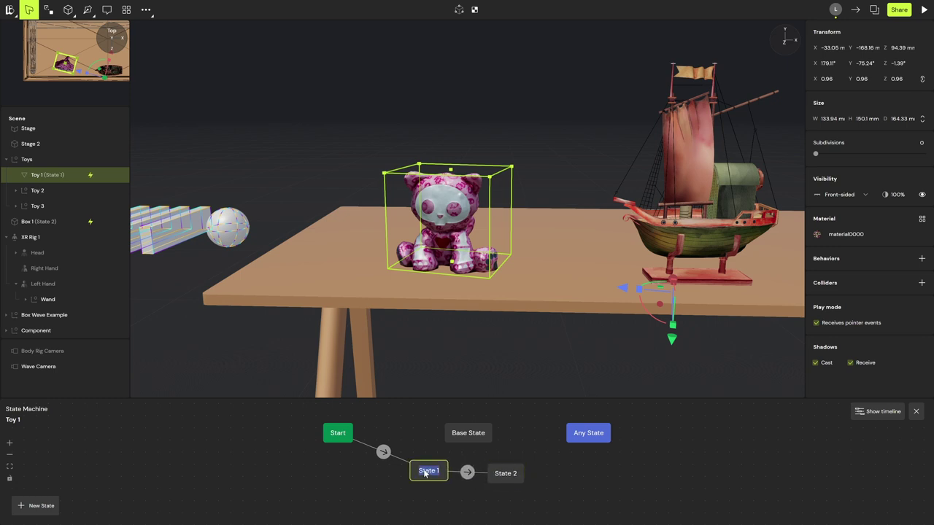
- Rename Toy 1's State 1 as Default and set its transition event to State 2 to Collider enter
{"action": "type", "text": "Default"}
{"action": "key", "text": "Return"}
{"action": "left_click", "coordinate": [464, 472]}
{"action": "left_click", "coordinate": [451, 387]}
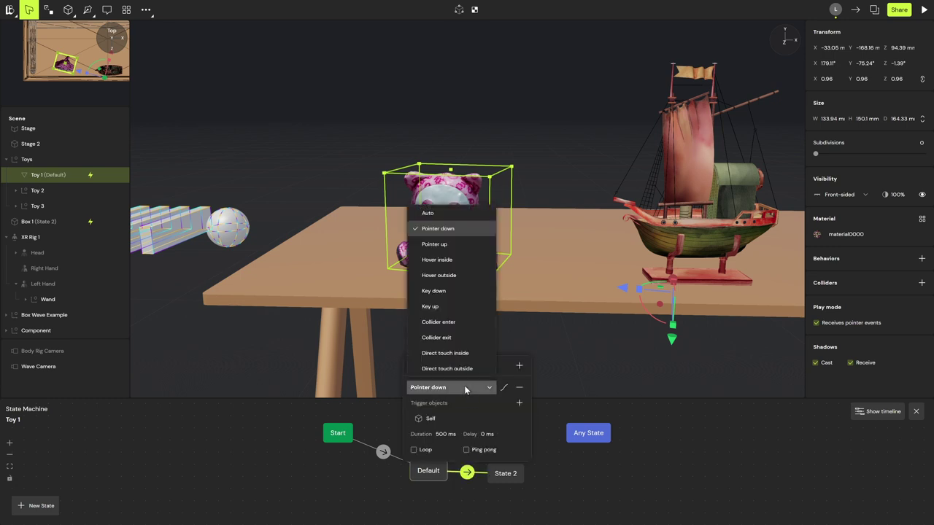
{"action": "left_click", "coordinate": [460, 322]}
- Rename Toy 1's State 2 as Hover and add a return transition from it to Default
{"action": "left_click", "coordinate": [506, 473]}
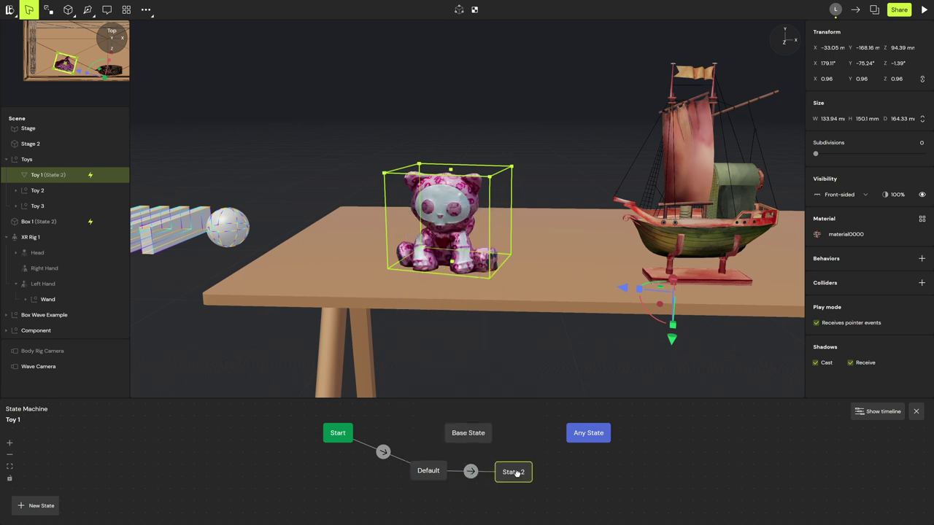
{"action": "type", "text": "Hover"}
{"action": "left_click_drag", "start_coordinate": [432, 471], "coordinate": [432, 472]}
{"action": "left_click", "coordinate": [542, 474]}
- Add a box collider to Toy 1 in its Base State, and set its Y position to 45 mm in the Hover state
{"action": "left_click", "coordinate": [468, 433]}
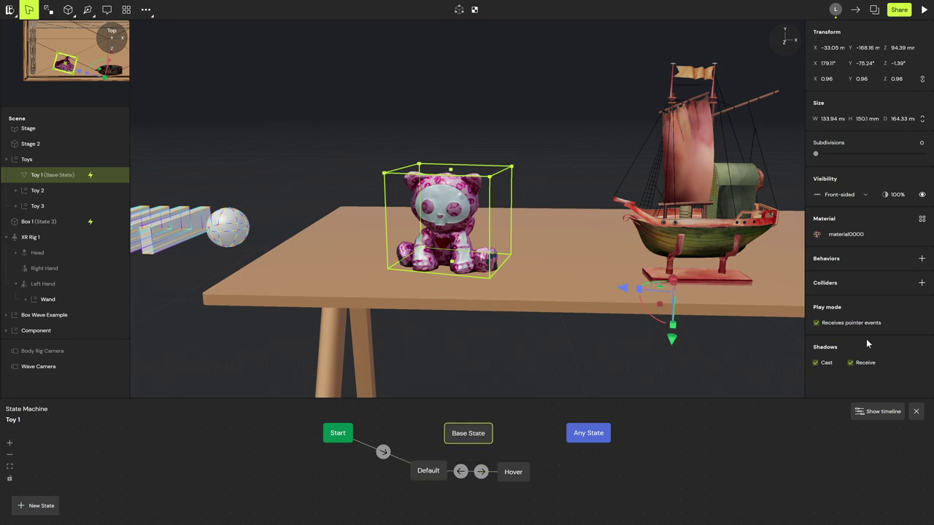
{"action": "left_click", "coordinate": [921, 282]}
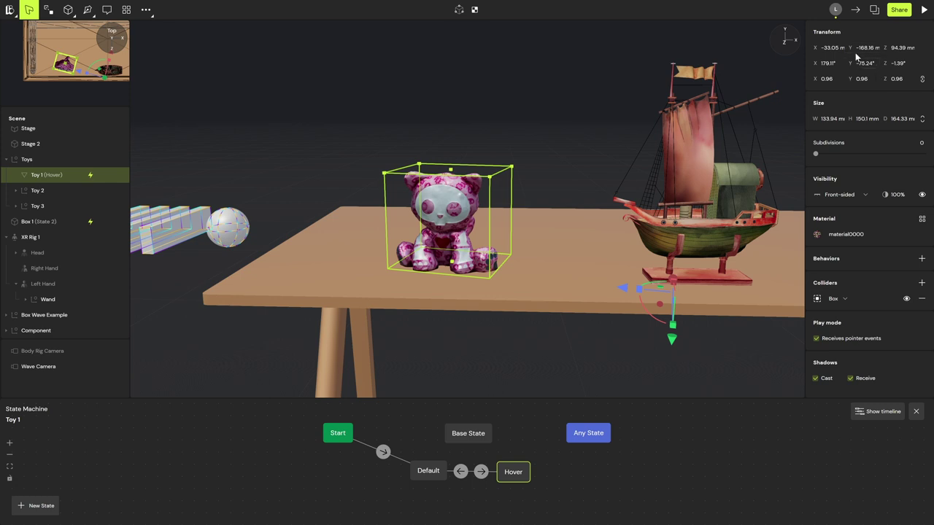
{"action": "left_click_drag", "start_coordinate": [854, 50], "coordinate": [912, 50]}
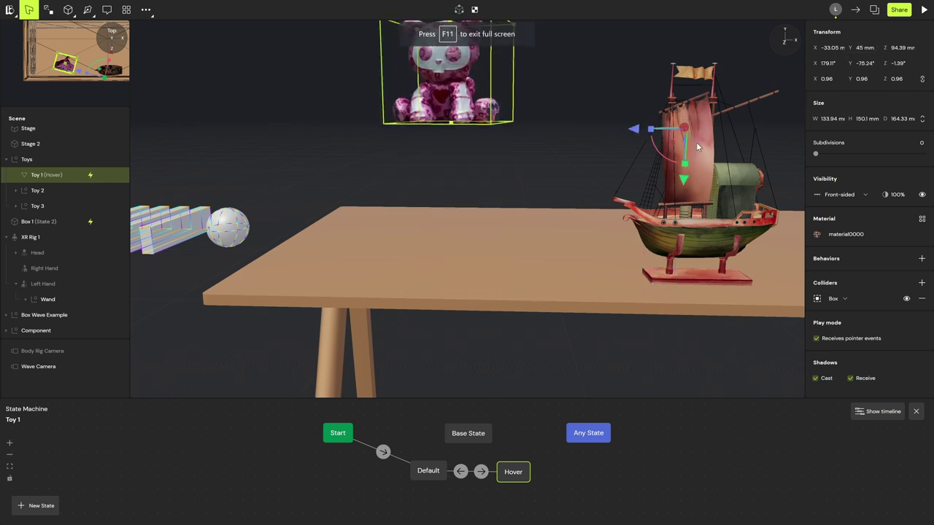
{"action": "left_click", "coordinate": [550, 79]}
{"action": "middle_click_drag", "start_coordinate": [503, 96], "coordinate": [510, 162]}
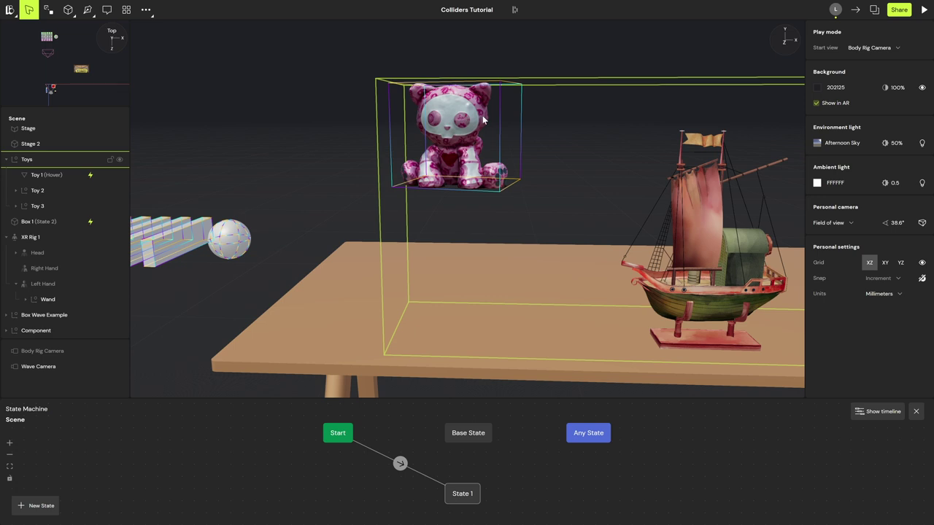
{"action": "right_click_drag", "start_coordinate": [482, 115], "coordinate": [492, 105]}
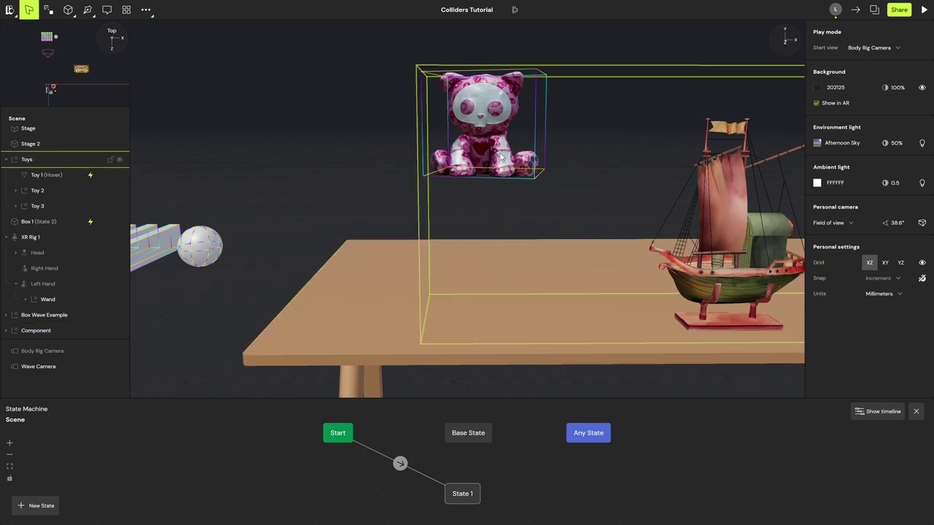
- Switch the file units to meters and give Toy 1's box collider in the Hover state a 0.4 m height and 0.13 m Y offset
{"action": "left_click", "coordinate": [38, 176]}
{"action": "left_click", "coordinate": [818, 299]}
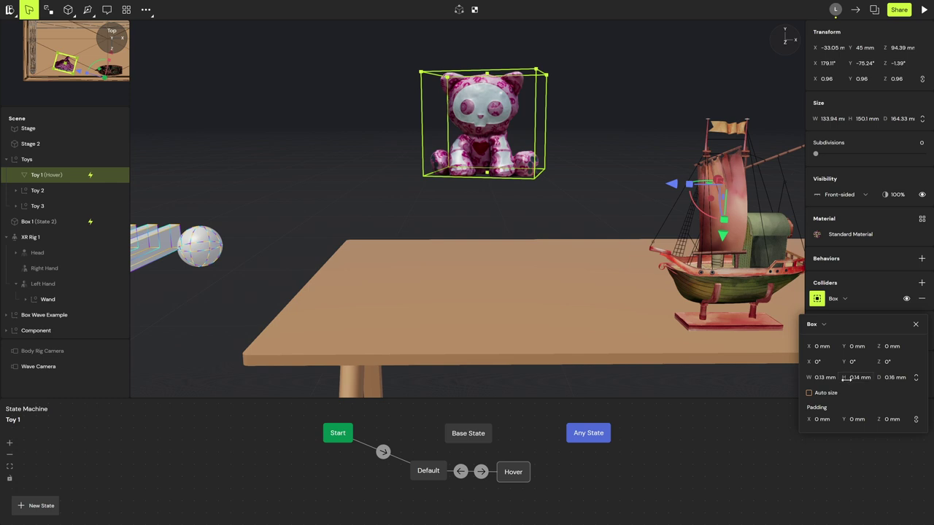
{"action": "left_click_drag", "start_coordinate": [846, 379], "coordinate": [843, 380]}
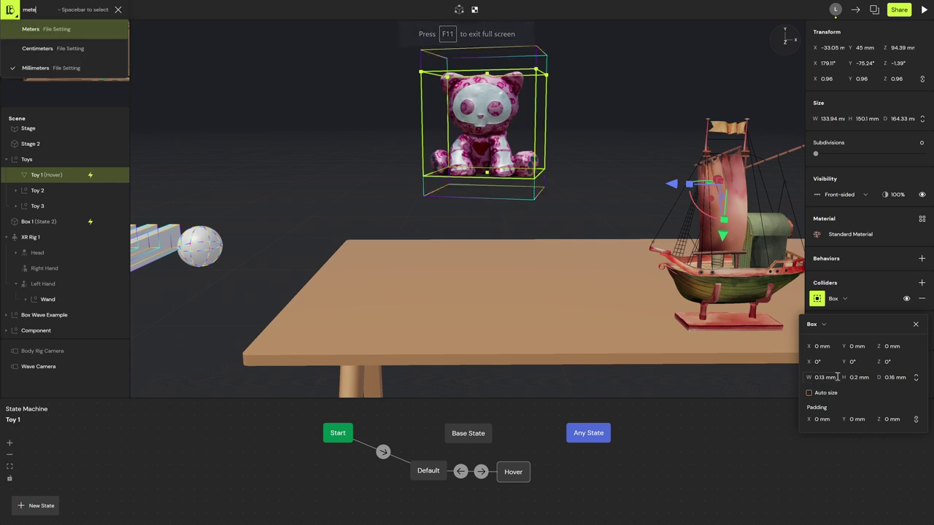
{"action": "key", "text": "Return"}
{"action": "left_click_drag", "start_coordinate": [844, 378], "coordinate": [852, 351]}
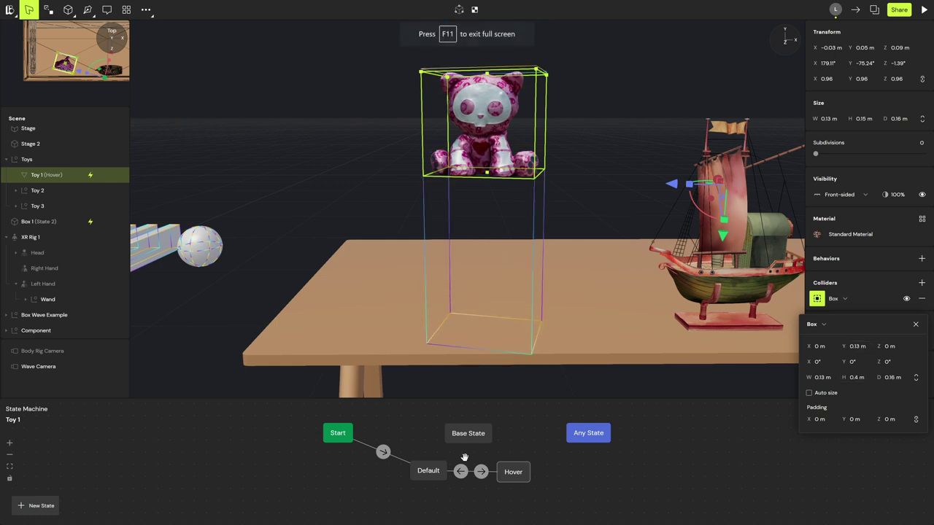
{"action": "left_click", "coordinate": [437, 467]}
{"action": "left_click", "coordinate": [520, 473]}
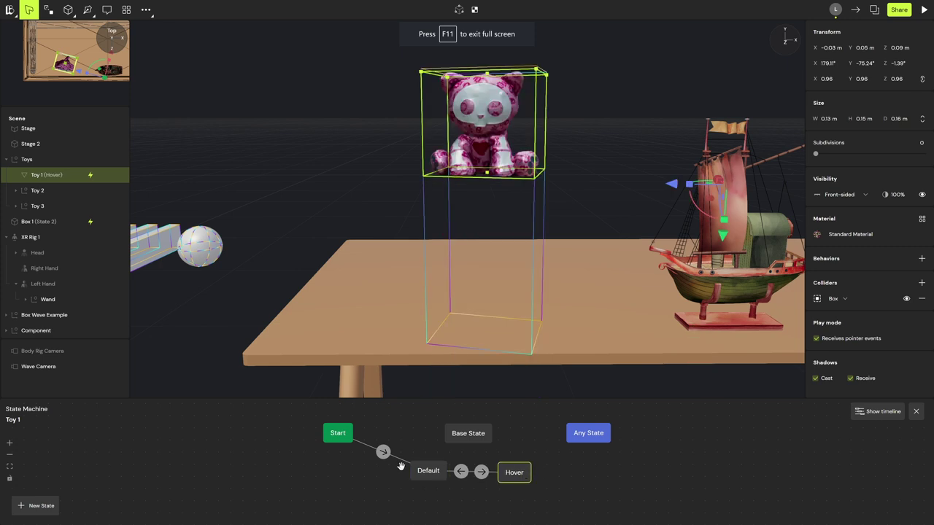
{"action": "mouse_move", "coordinate": [571, 267]}
{"action": "middle_mouse_down"}
{"action": "mouse_move", "coordinate": [463, 244]}
{"action": "mouse_move", "coordinate": [647, 256]}
{"action": "mouse_move", "coordinate": [569, 251]}
{"action": "middle_mouse_up"}
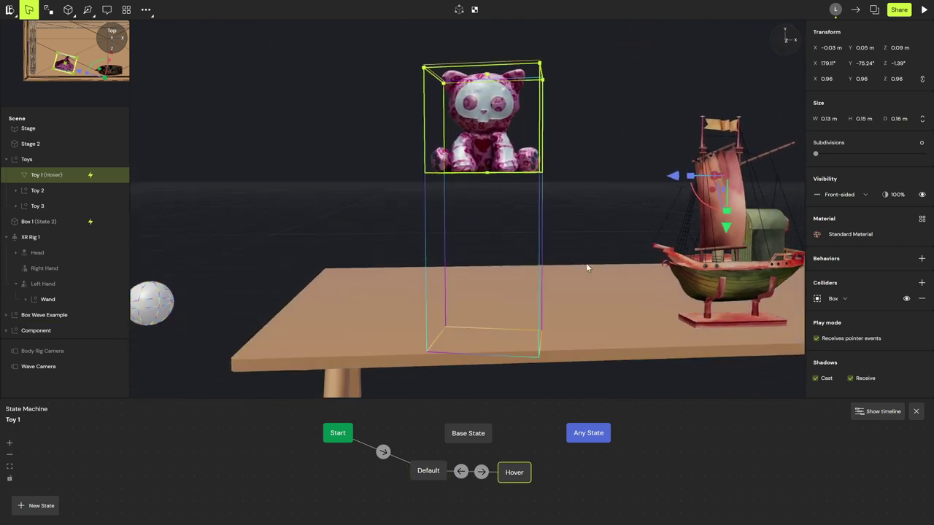
- Set the Wand as the entering object in the Collider enter event from Default to Hover on Toy 1
{"action": "left_click", "coordinate": [481, 473]}
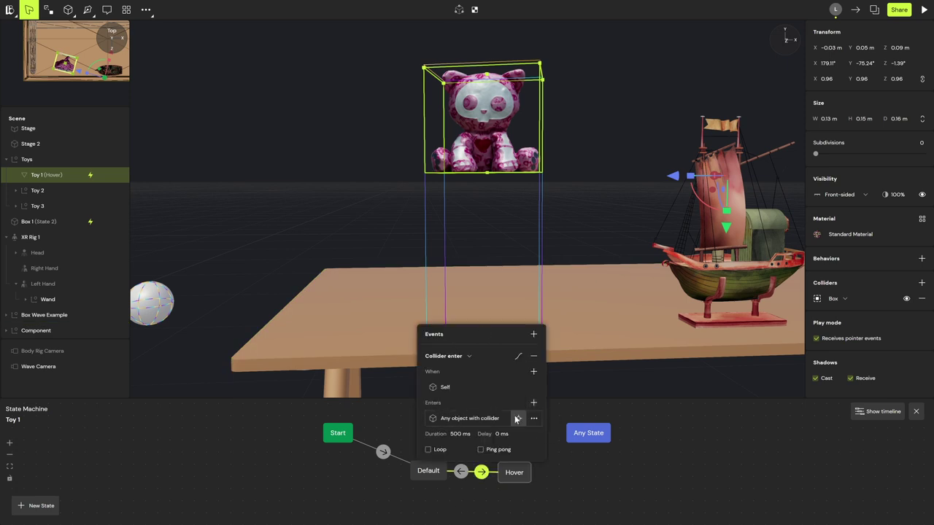
{"action": "left_click", "coordinate": [517, 422]}
{"action": "left_click", "coordinate": [48, 300]}
- Set Toy 1's Hover to Default transition event to Collider exit with the Wand as the exiting object
{"action": "left_click", "coordinate": [460, 473]}
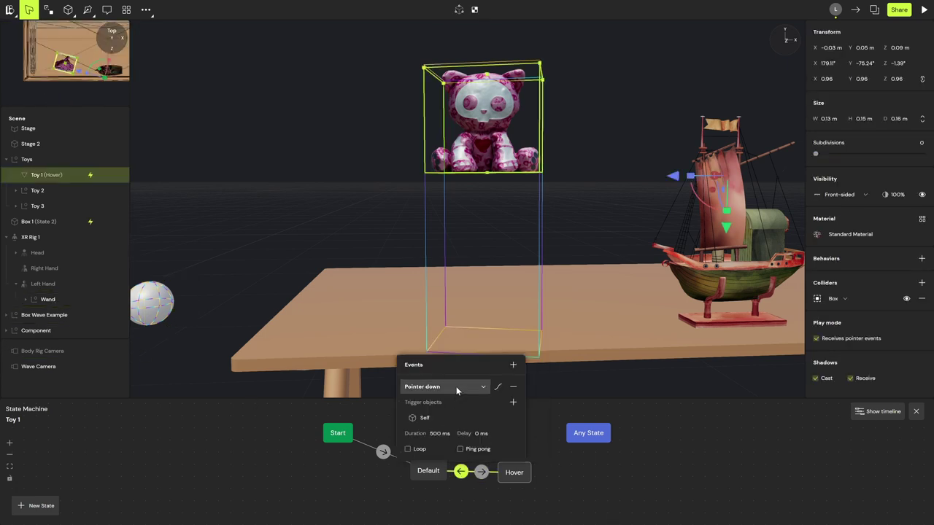
{"action": "left_click", "coordinate": [456, 386]}
{"action": "left_click", "coordinate": [478, 329]}
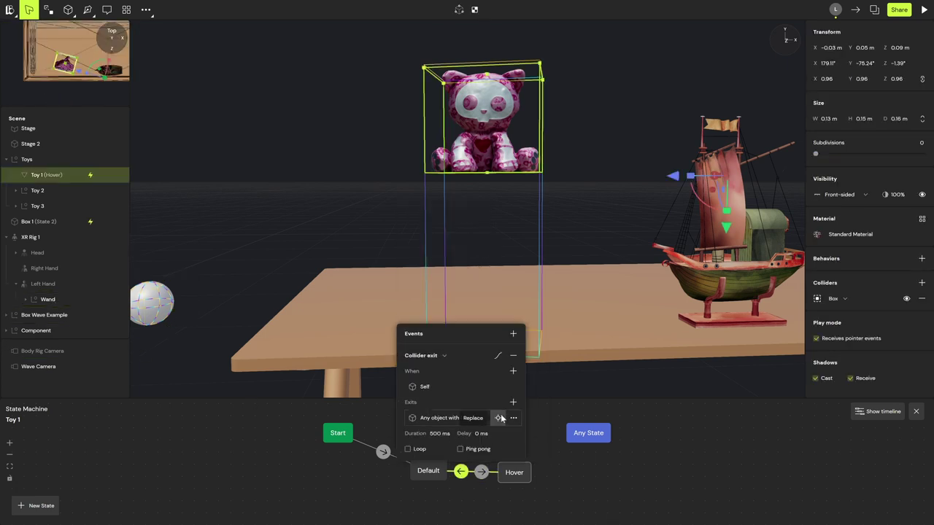
{"action": "left_click", "coordinate": [509, 418]}
{"action": "left_click", "coordinate": [48, 299]}
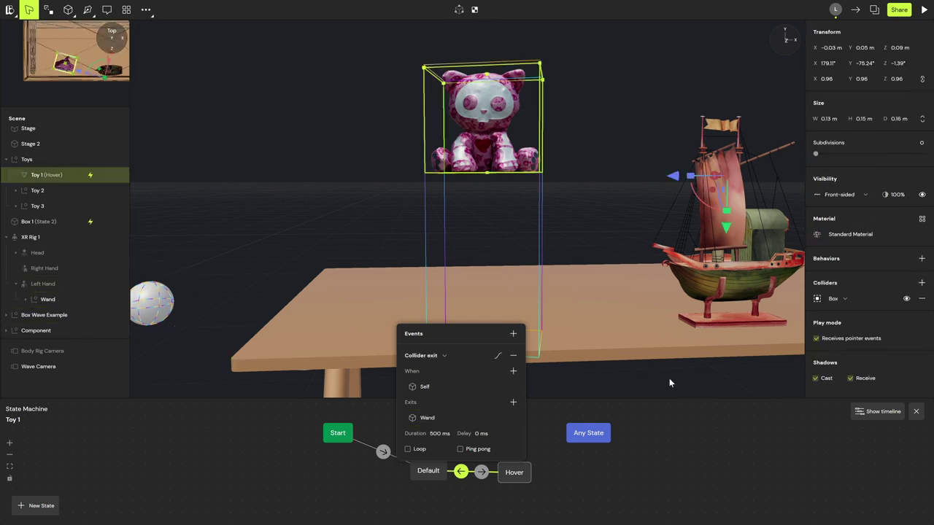
- Switch Toy 1 back to its Default state
{"action": "left_click", "coordinate": [438, 475]}
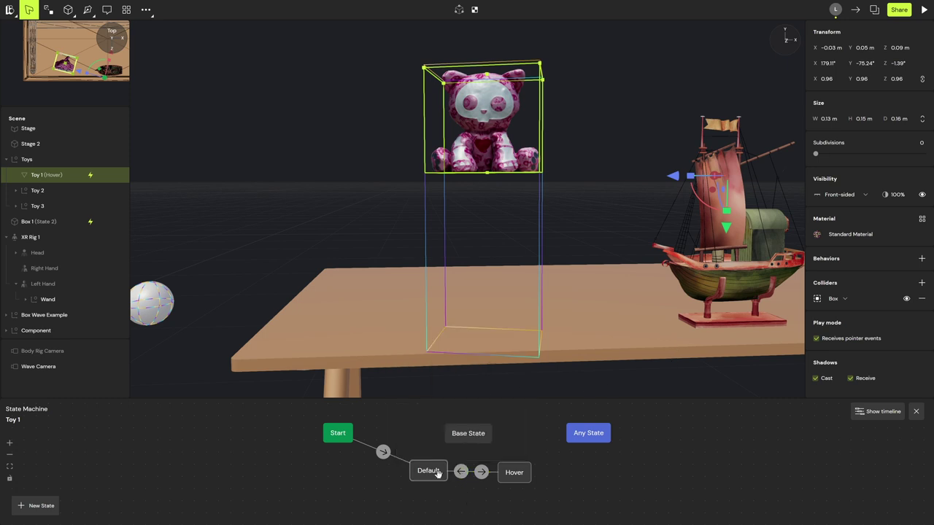
{"action": "right_click_drag", "start_coordinate": [766, 305], "coordinate": [557, 310]}
{"action": "middle_click_drag", "start_coordinate": [556, 306], "coordinate": [532, 297]}
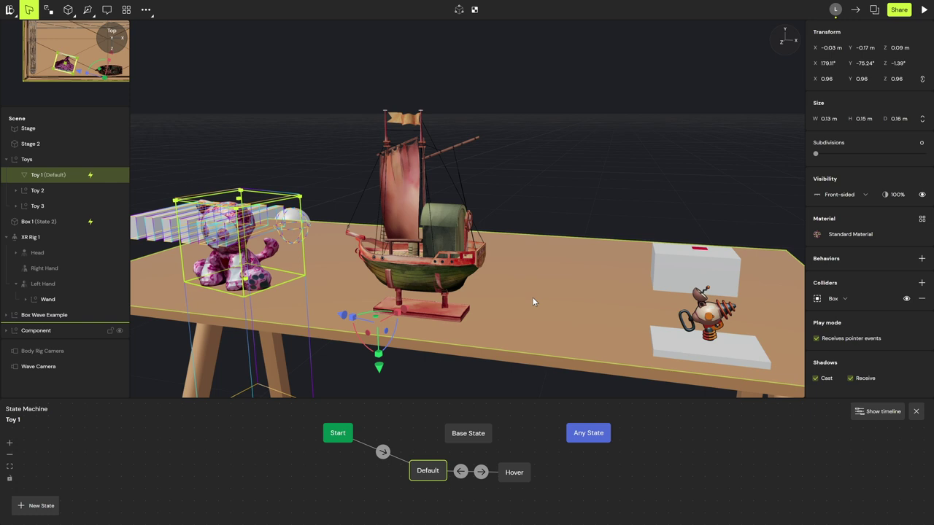
{"action": "middle_click_drag", "start_coordinate": [532, 297], "coordinate": [623, 310]}
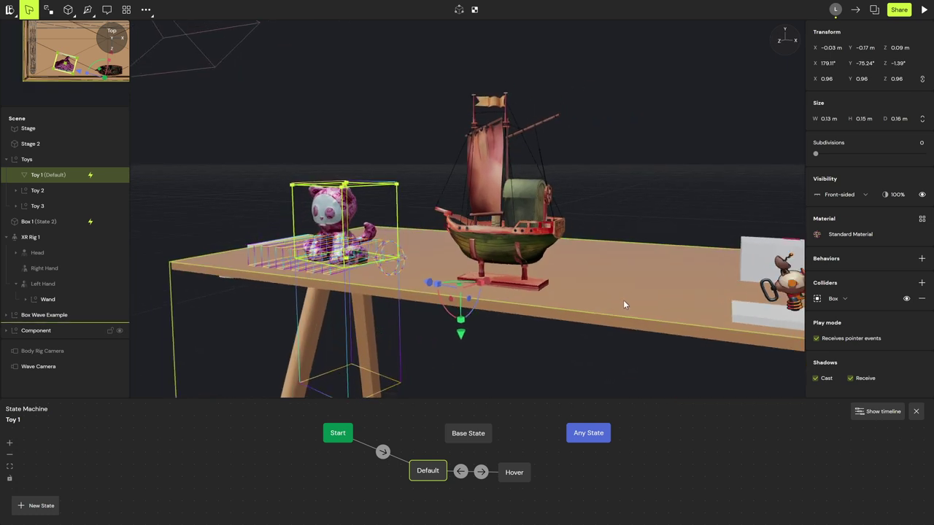
- Give the ship, Toy 2, a transition from State 1 to State 2 triggered by a Collider enter event
{"action": "left_click", "coordinate": [503, 219]}
{"action": "left_click_drag", "start_coordinate": [433, 483], "coordinate": [496, 482]}
{"action": "left_click", "coordinate": [454, 483]}
{"action": "left_click", "coordinate": [444, 400]}
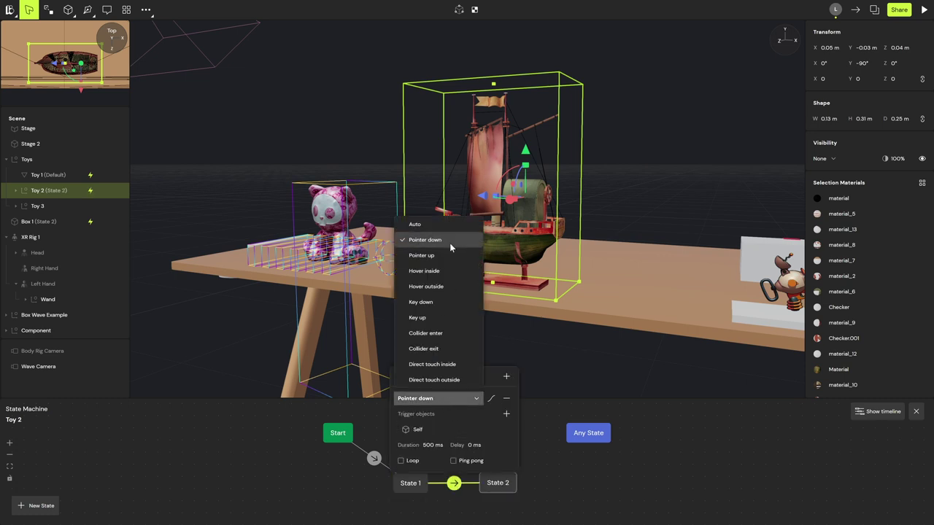
{"action": "left_click", "coordinate": [450, 364]}
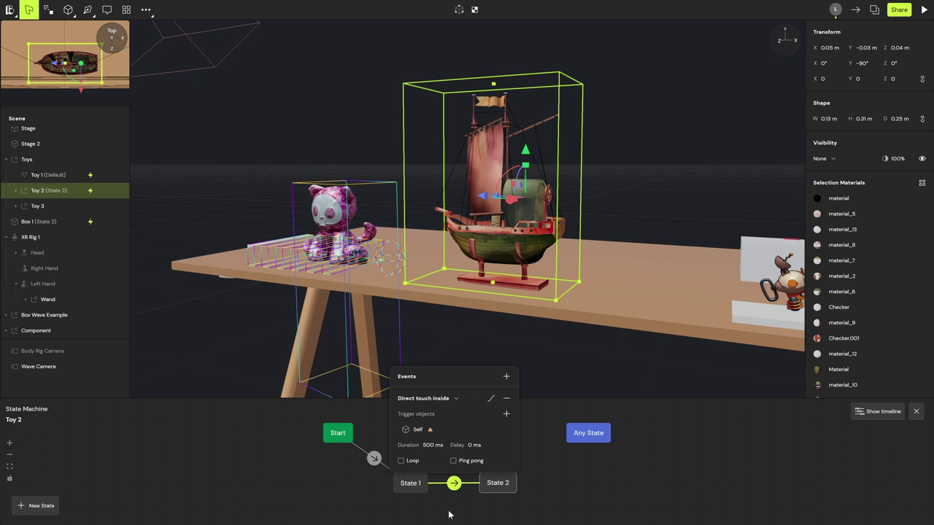
{"action": "left_click", "coordinate": [451, 399]}
{"action": "left_click", "coordinate": [477, 329]}
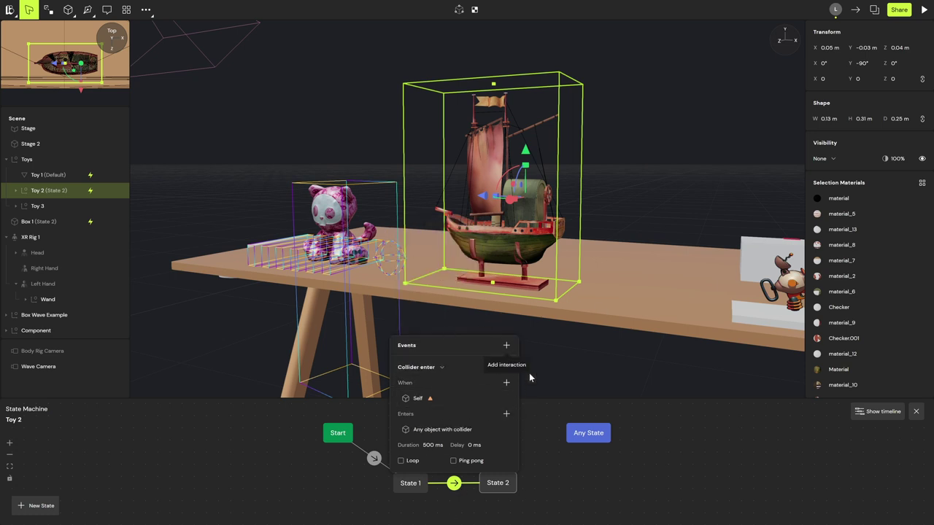
- Rename Toy 2's State 2 as Large and its State 1 as Small
{"action": "left_click", "coordinate": [495, 482]}
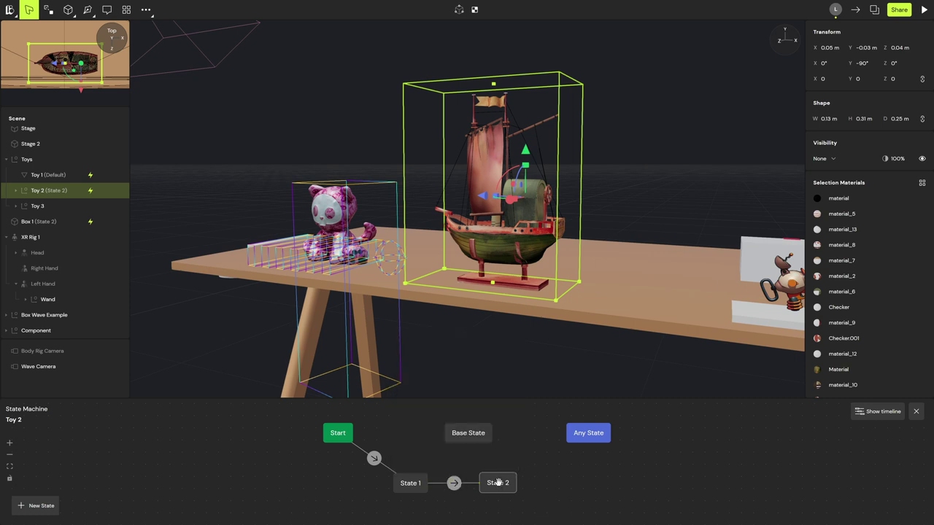
{"action": "double_click", "coordinate": [497, 483]}
{"action": "type", "text": "Laze"}
{"action": "type", "text": "e"}
{"action": "double_click", "coordinate": [407, 483]}
{"action": "type", "text": "Small"}
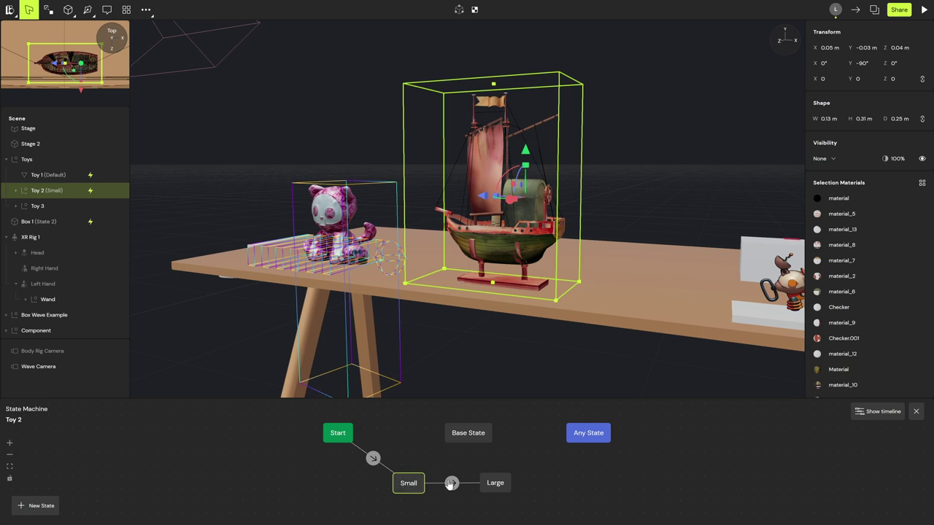
- In the Large state, scale Toy 2 up to about 0.27 × 0.63 × 0.5 m and move it farther back on the table
{"action": "left_click", "coordinate": [495, 482]}
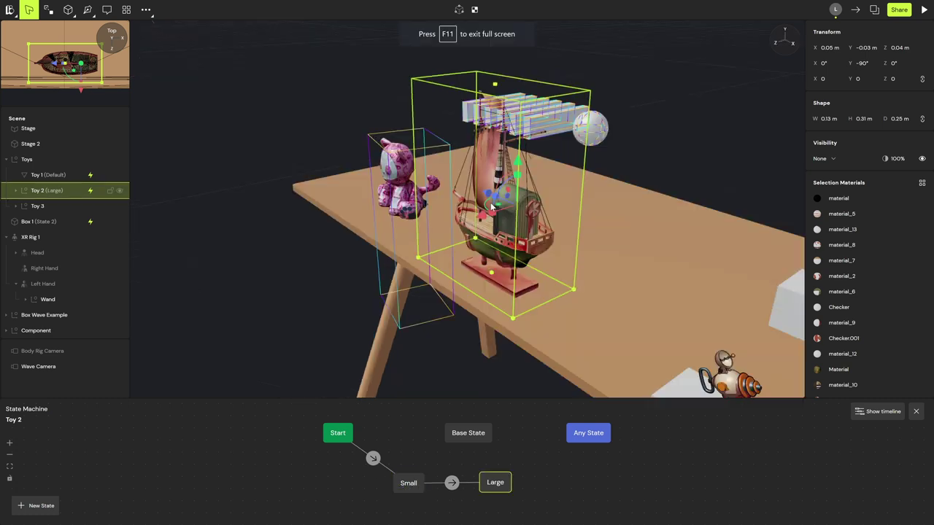
{"action": "left_click_drag", "start_coordinate": [503, 210], "coordinate": [460, 217]}
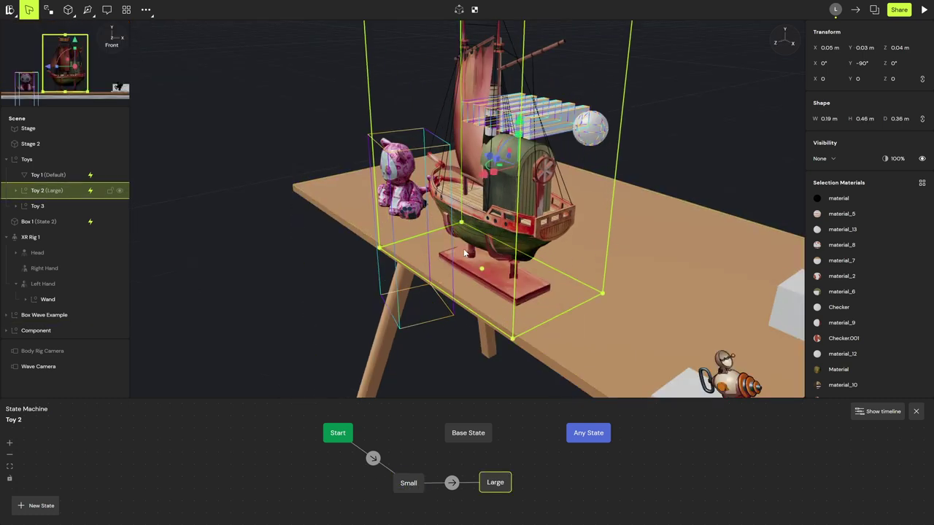
{"action": "left_click", "coordinate": [417, 483]}
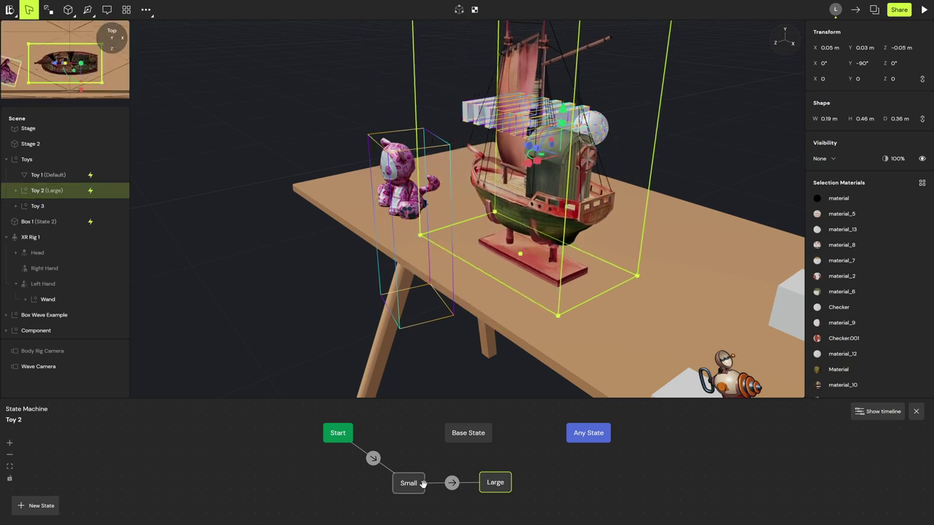
{"action": "left_click", "coordinate": [495, 482]}
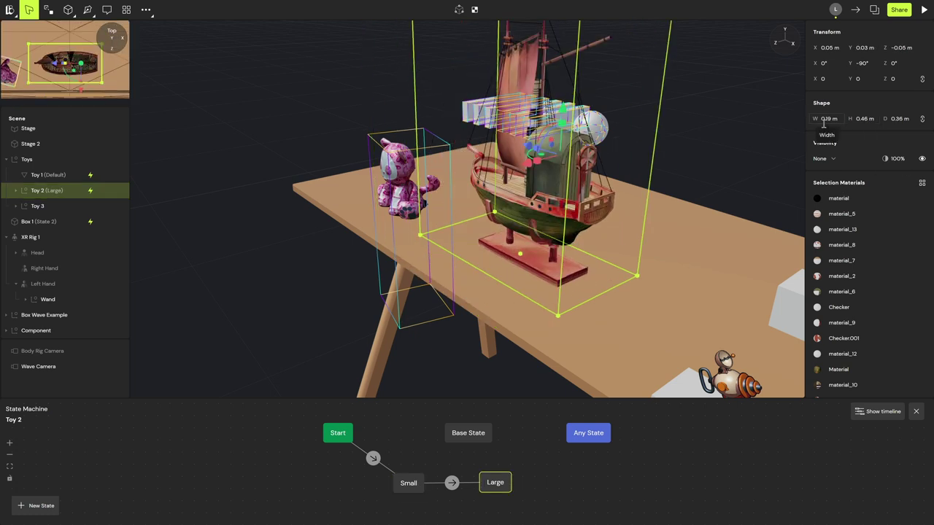
{"action": "left_click_drag", "start_coordinate": [530, 155], "coordinate": [529, 169]}
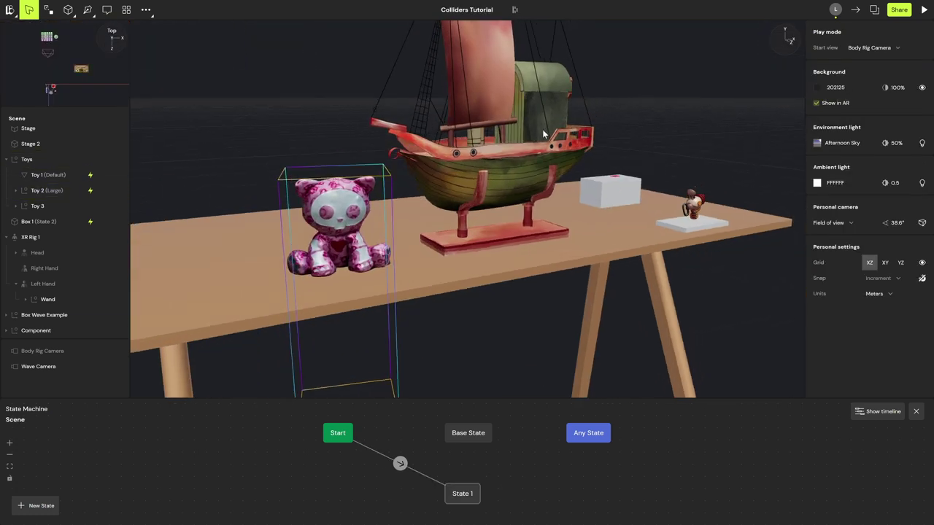
- Place an empty box-shaped object about 0.27 × 0.02 × 0.07 m on the table in front of the ship
{"action": "right_click_drag", "start_coordinate": [543, 131], "coordinate": [466, 154]}
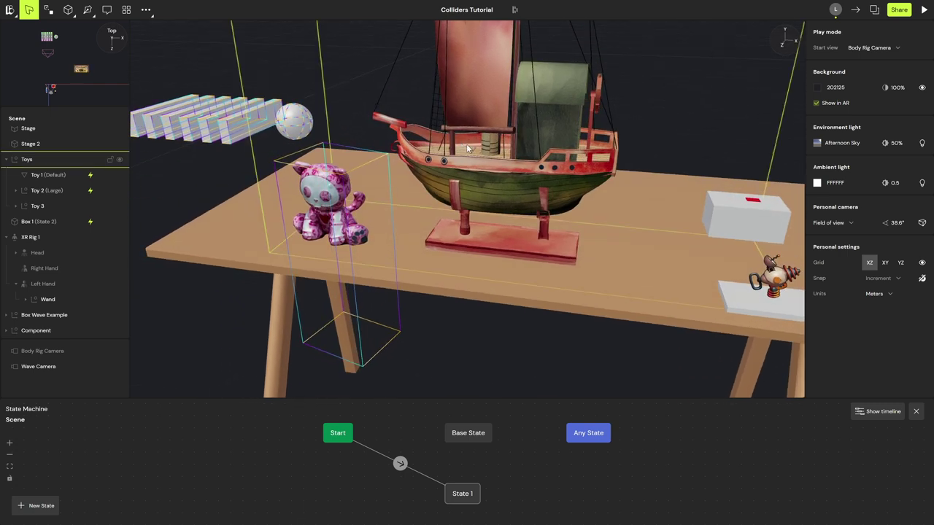
{"action": "middle_click_drag", "start_coordinate": [506, 327], "coordinate": [475, 247]}
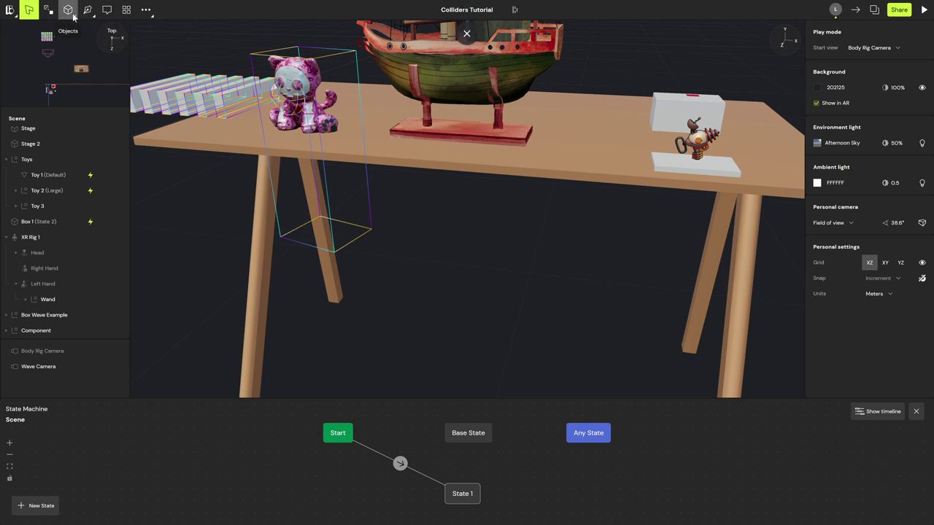
{"action": "left_click", "coordinate": [68, 9]}
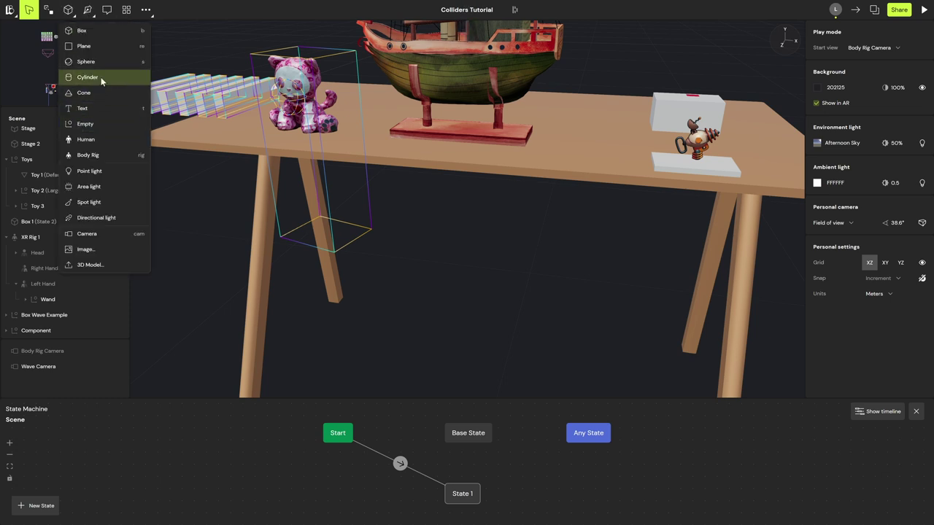
{"action": "left_click", "coordinate": [83, 93]}
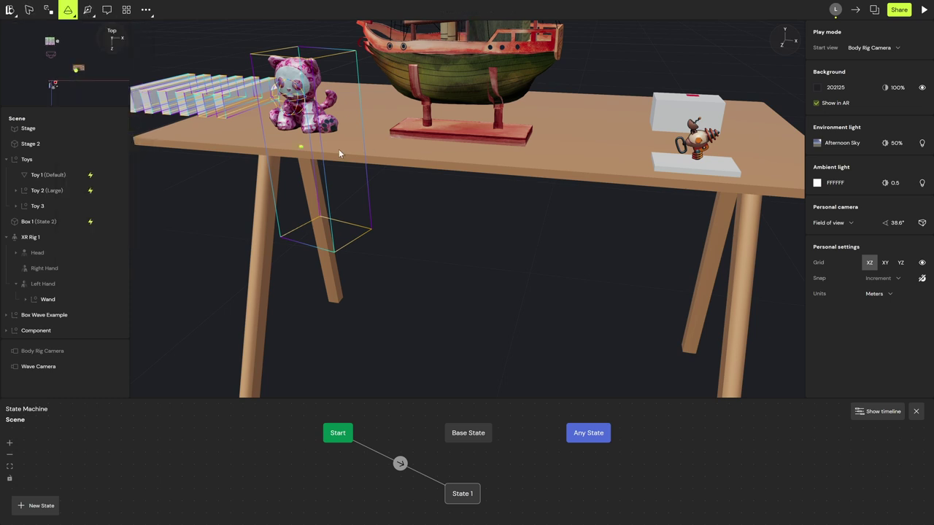
{"action": "left_click", "coordinate": [385, 143]}
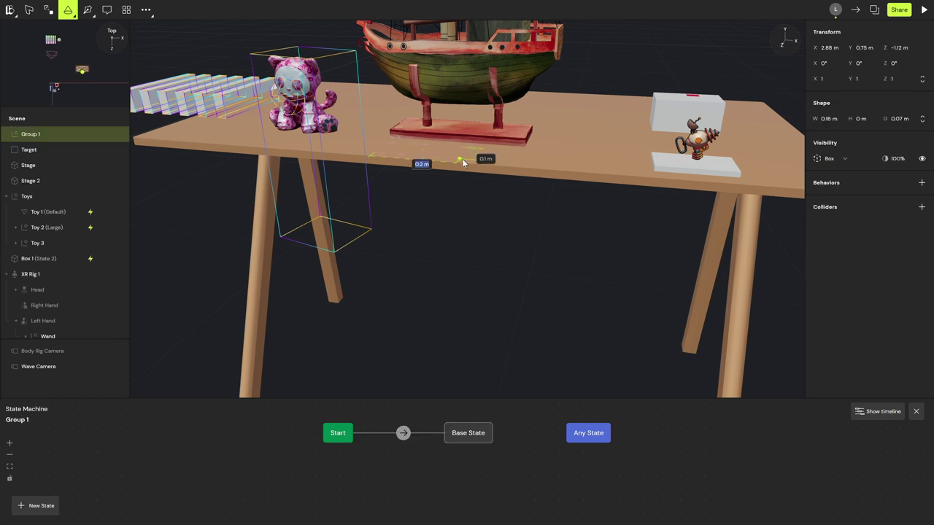
{"action": "left_click", "coordinate": [520, 162]}
{"action": "left_click", "coordinate": [520, 154]}
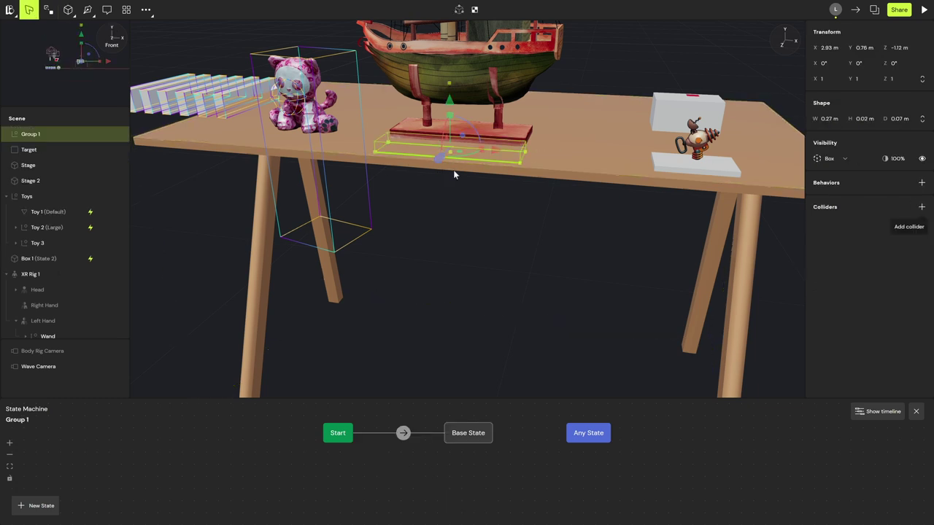
- Rename the new empty object as Boat Trigger and add a collider to it
{"action": "double_click", "coordinate": [30, 134]}
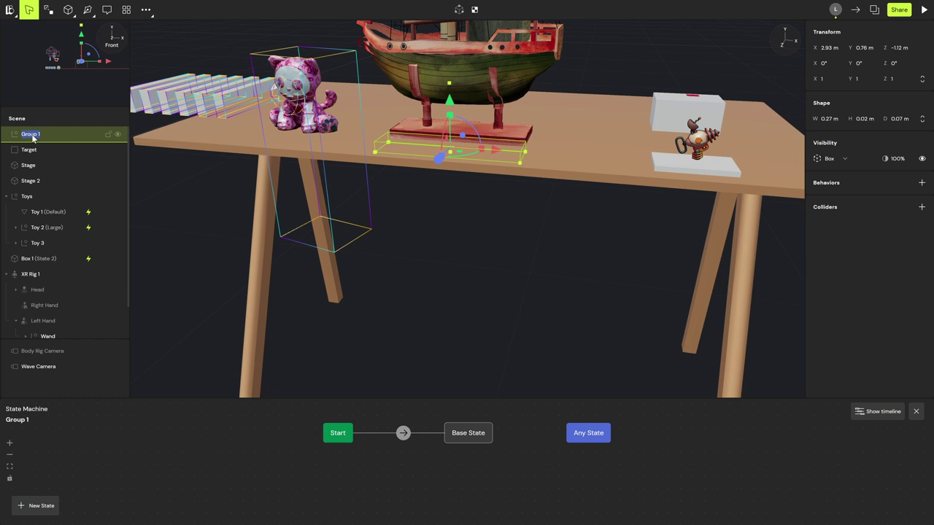
{"action": "type", "text": "Boat Trigger"}
{"action": "key", "text": "Return"}
{"action": "left_click", "coordinate": [921, 206]}
{"action": "left_click", "coordinate": [497, 258]}
- In Toy 2's Small to Large Collider enter event, set Boat Trigger as the trigger object and Wand as the entering object
{"action": "middle_click_drag", "start_coordinate": [505, 137], "coordinate": [500, 166]}
{"action": "left_click_drag", "start_coordinate": [499, 162], "coordinate": [610, 163]}
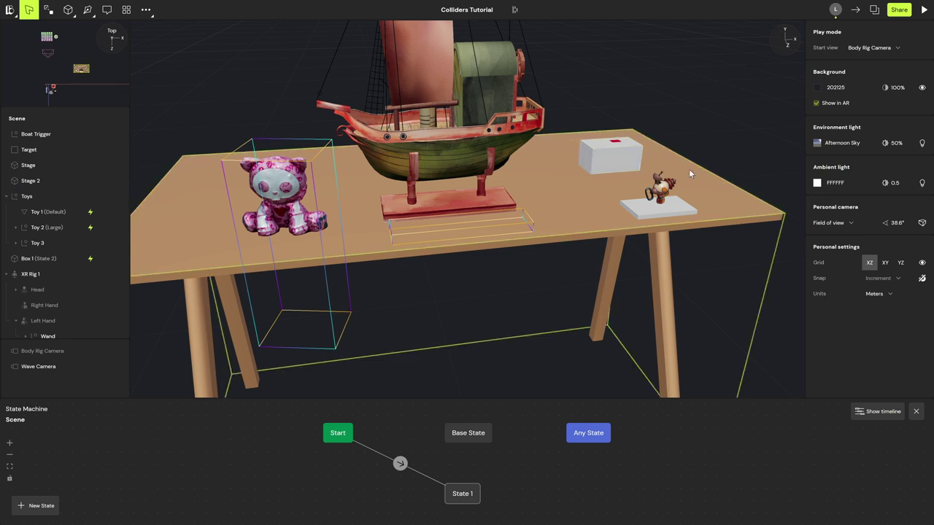
{"action": "left_click", "coordinate": [40, 228]}
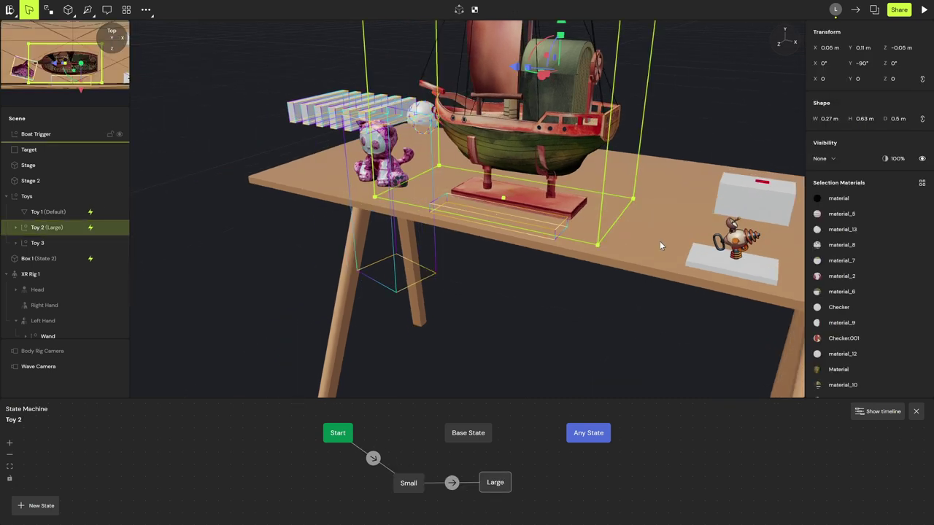
{"action": "left_click", "coordinate": [452, 483]}
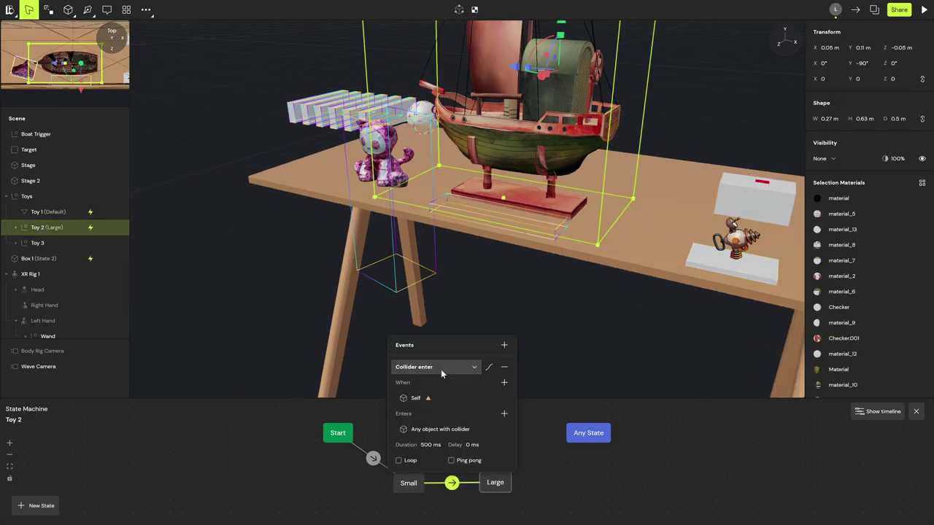
{"action": "left_click", "coordinate": [489, 398]}
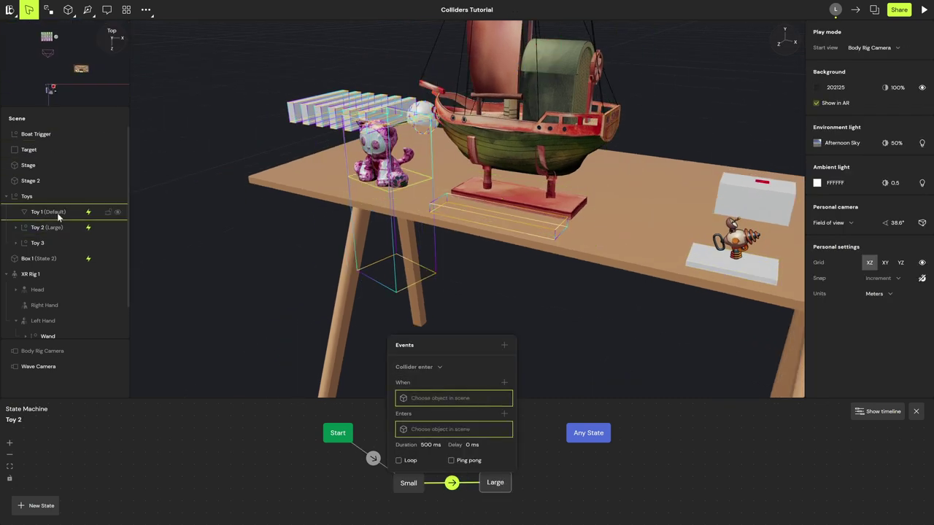
{"action": "left_click", "coordinate": [36, 134]}
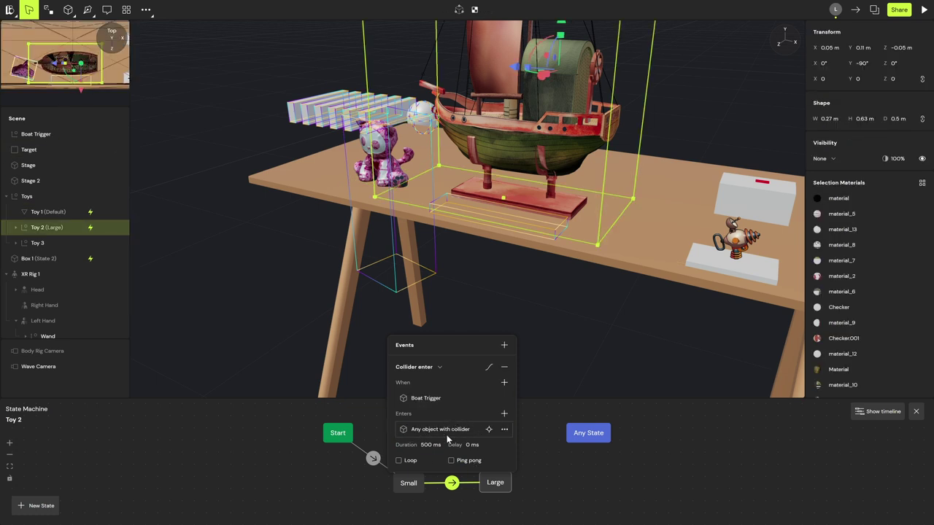
{"action": "left_click", "coordinate": [489, 429]}
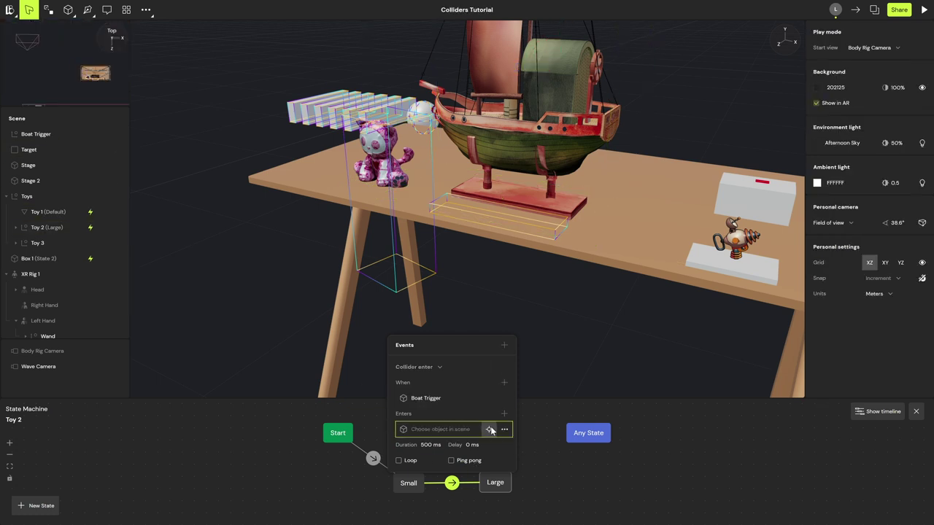
{"action": "left_click", "coordinate": [57, 336]}
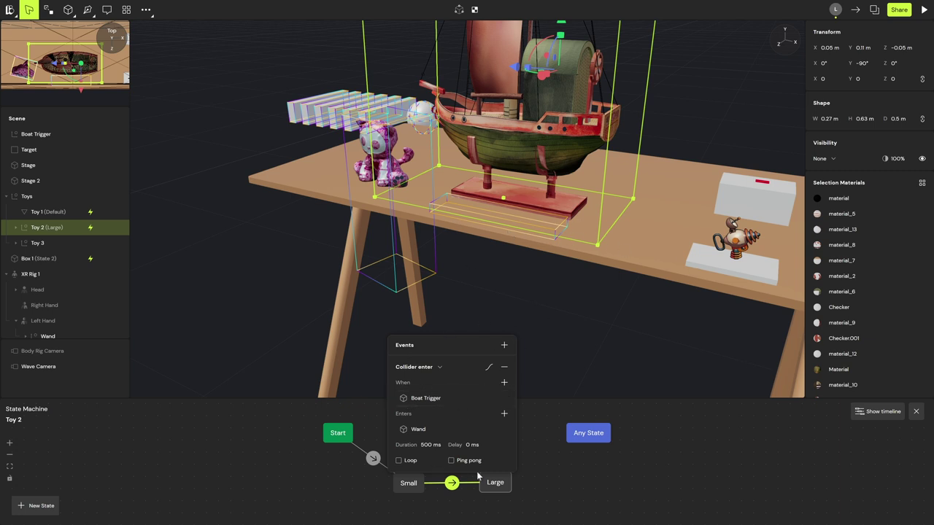
- Add a Large to Small transition on Toy 2 with a Collider enter event that uses Boat Trigger as the trigger object
{"action": "left_click_drag", "start_coordinate": [493, 481], "coordinate": [387, 484]}
{"action": "left_click", "coordinate": [455, 483]}
{"action": "left_click", "coordinate": [435, 398]}
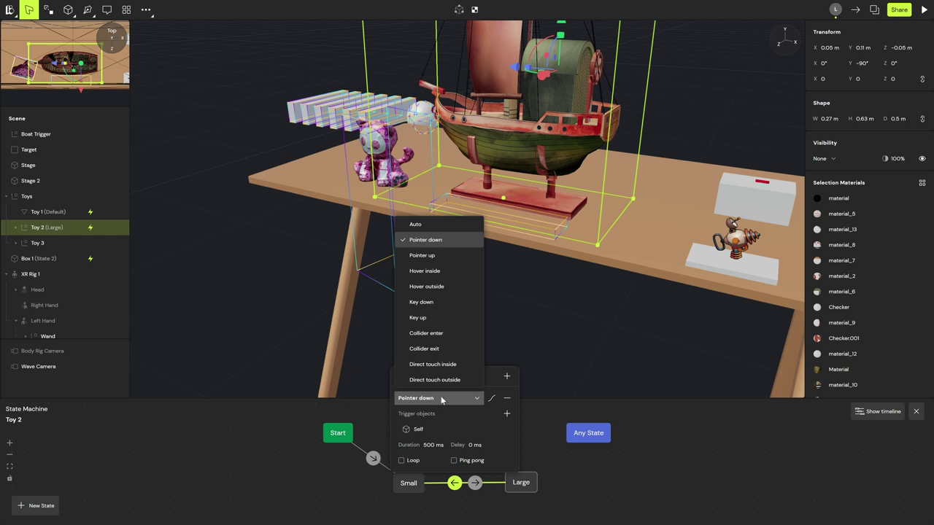
{"action": "left_click", "coordinate": [452, 333]}
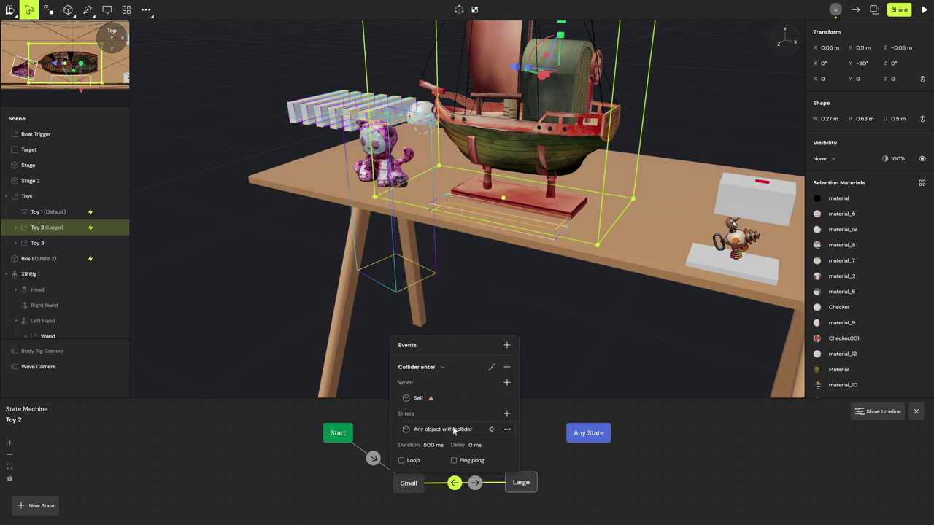
{"action": "left_click", "coordinate": [491, 397]}
{"action": "left_click", "coordinate": [65, 133]}
{"action": "left_click", "coordinate": [179, 254]}
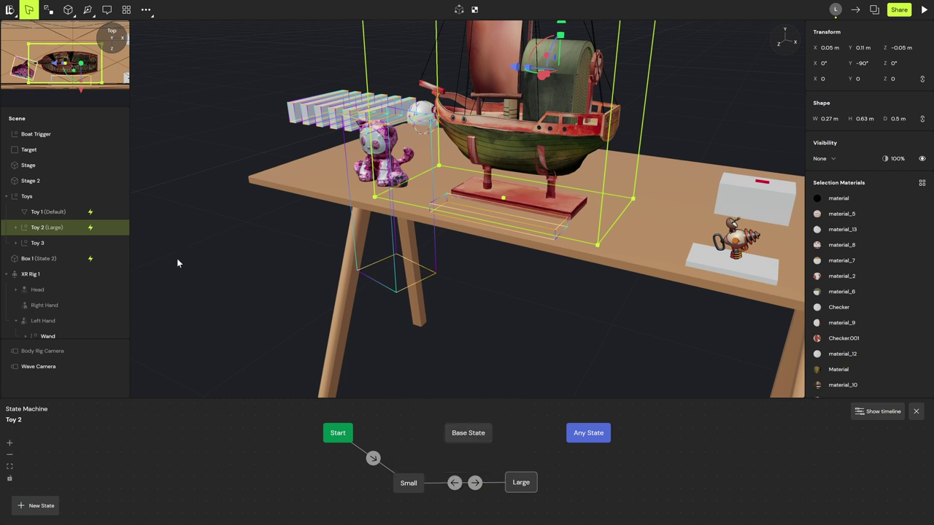
- Add a box collider and a Follow behavior to Toy 3
{"action": "right_click_drag", "start_coordinate": [177, 262], "coordinate": [258, 297]}
{"action": "middle_click_drag", "start_coordinate": [556, 299], "coordinate": [412, 308]}
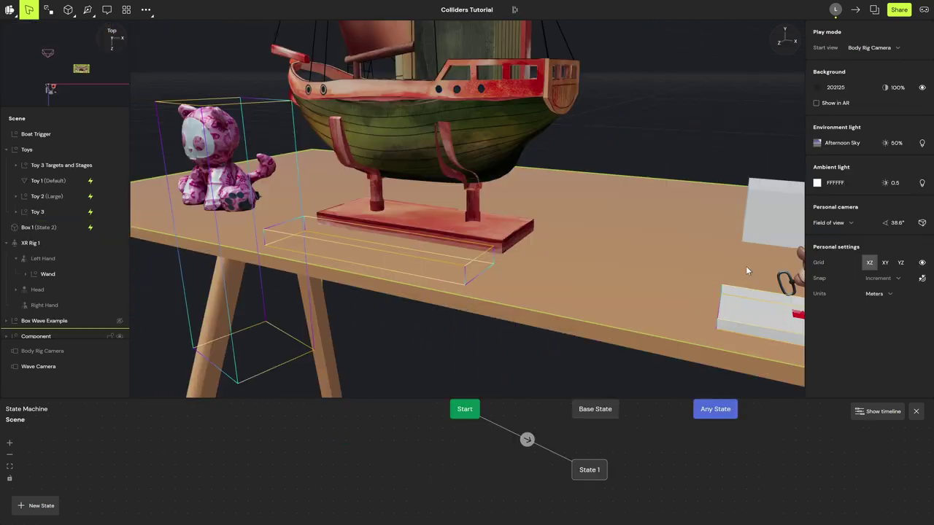
{"action": "left_click_drag", "start_coordinate": [746, 265], "coordinate": [654, 226]}
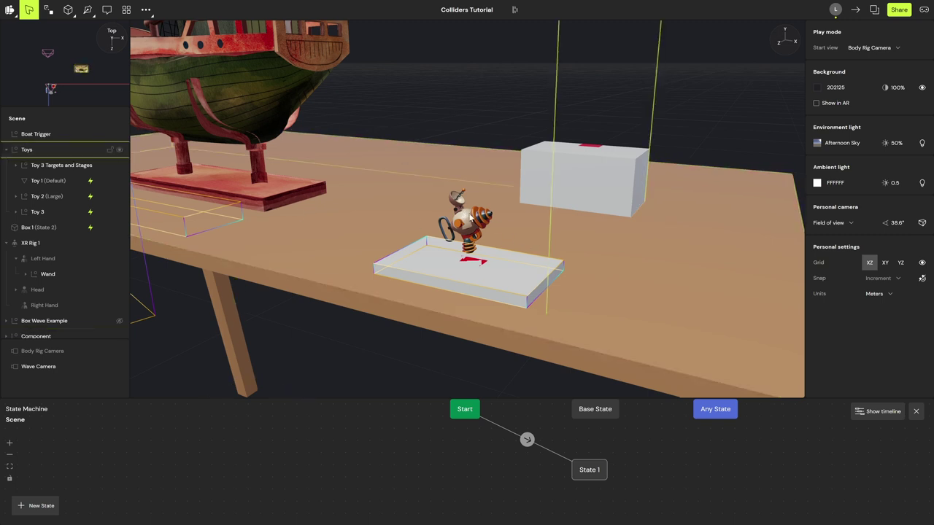
{"action": "left_click", "coordinate": [471, 217]}
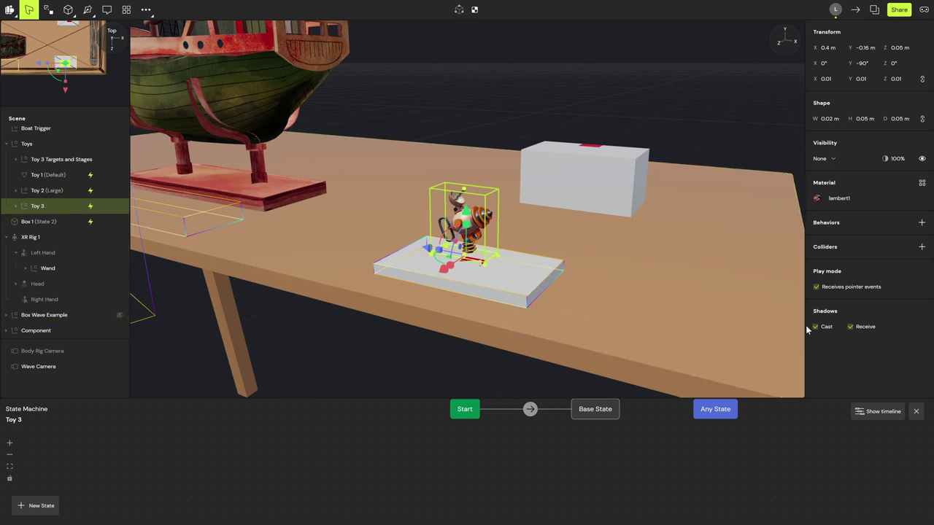
{"action": "left_click", "coordinate": [922, 247]}
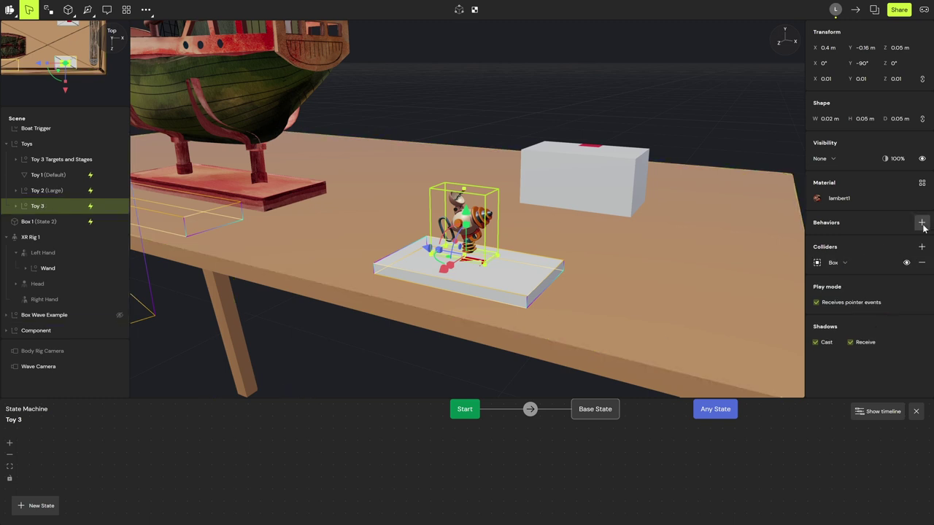
{"action": "left_click", "coordinate": [922, 223]}
{"action": "left_click_drag", "start_coordinate": [578, 436], "coordinate": [541, 469]}
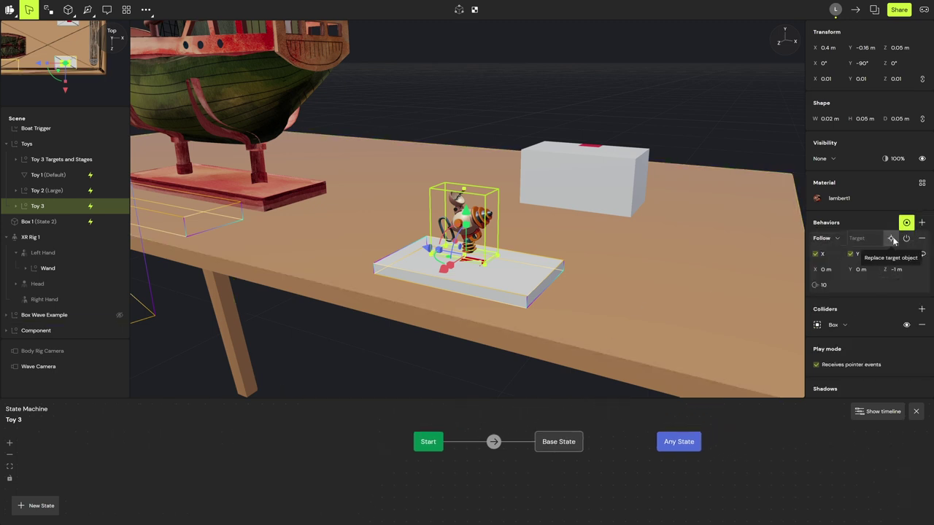
- Set Target Start as the target of Toy 3's Follow behavior in its Base State
{"action": "left_click", "coordinate": [17, 162]}
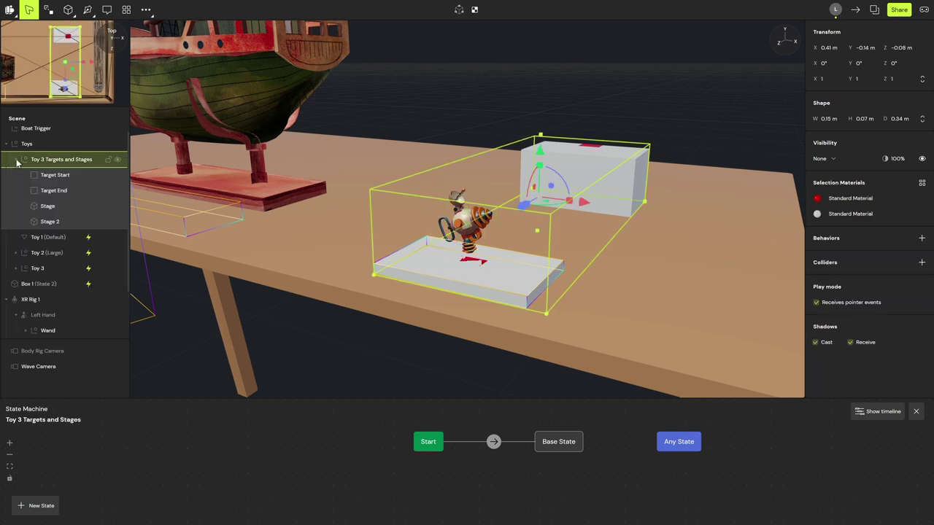
{"action": "left_click", "coordinate": [51, 270]}
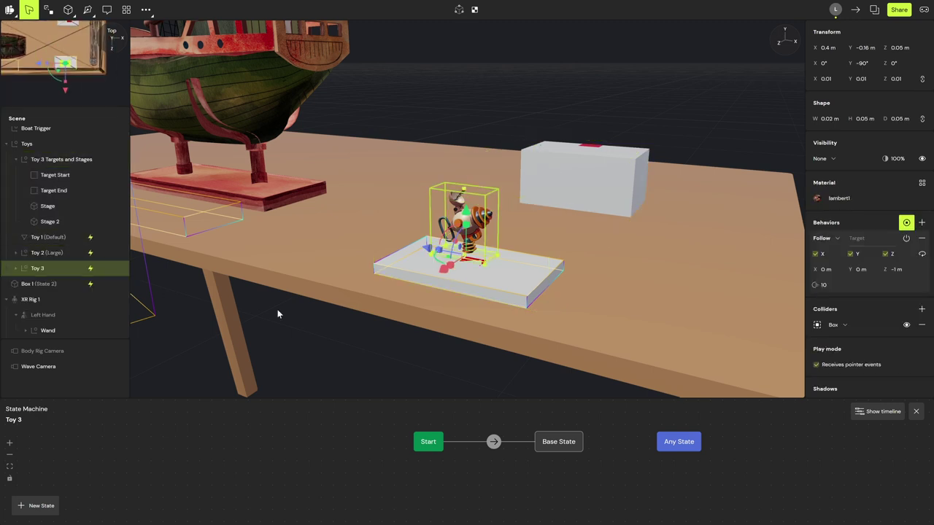
{"action": "left_click", "coordinate": [549, 445]}
{"action": "left_click", "coordinate": [891, 238]}
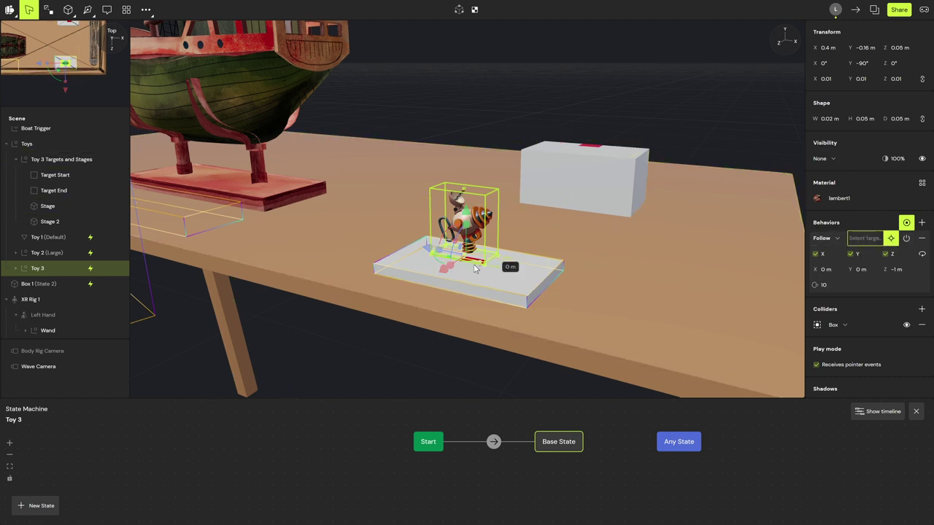
{"action": "right_click_drag", "start_coordinate": [546, 221], "coordinate": [521, 241]}
{"action": "left_click", "coordinate": [499, 265]}
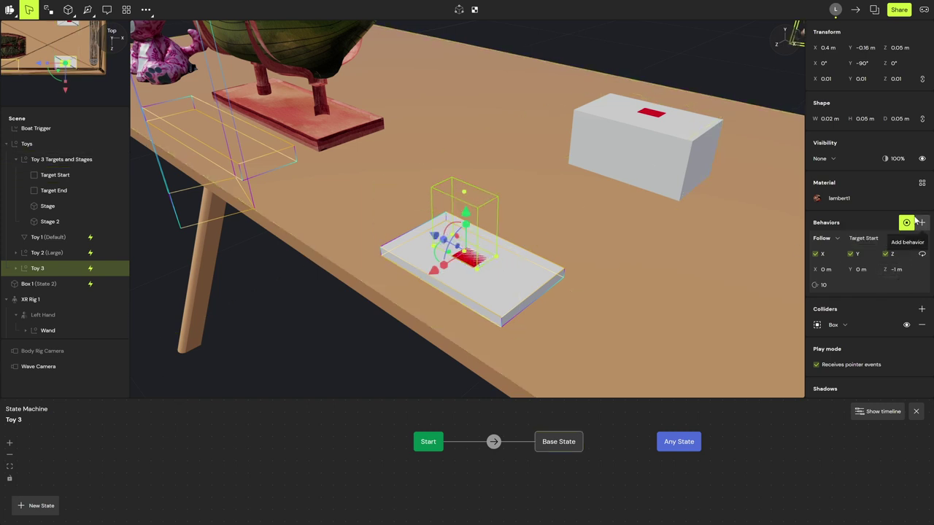
- Set the Z distance of Toy 3's Follow behavior to 0 m
{"action": "left_click", "coordinate": [897, 270]}
{"action": "type", "text": "0"}
{"action": "key", "text": "Return"}
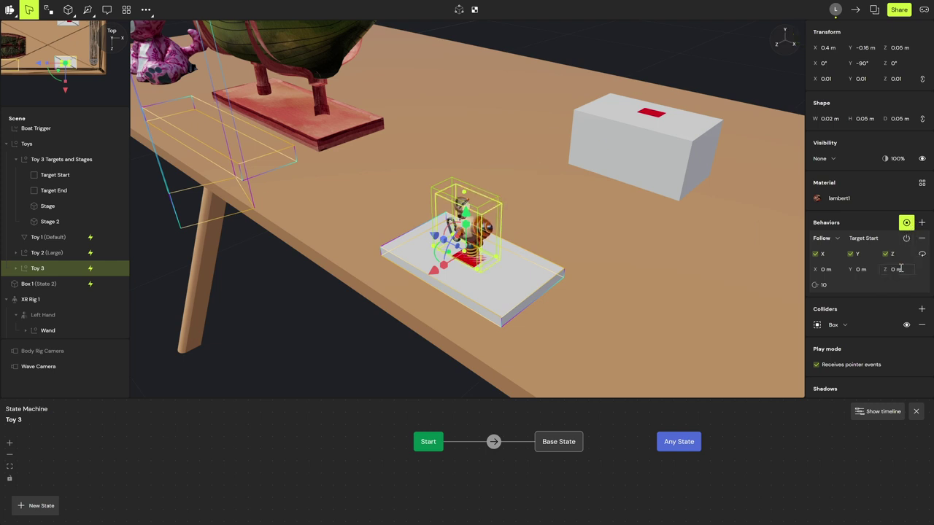
- Create a new state linked from Start in Toy 3's state machine and name it Defualt
{"action": "right_click_drag", "start_coordinate": [571, 248], "coordinate": [561, 242]}
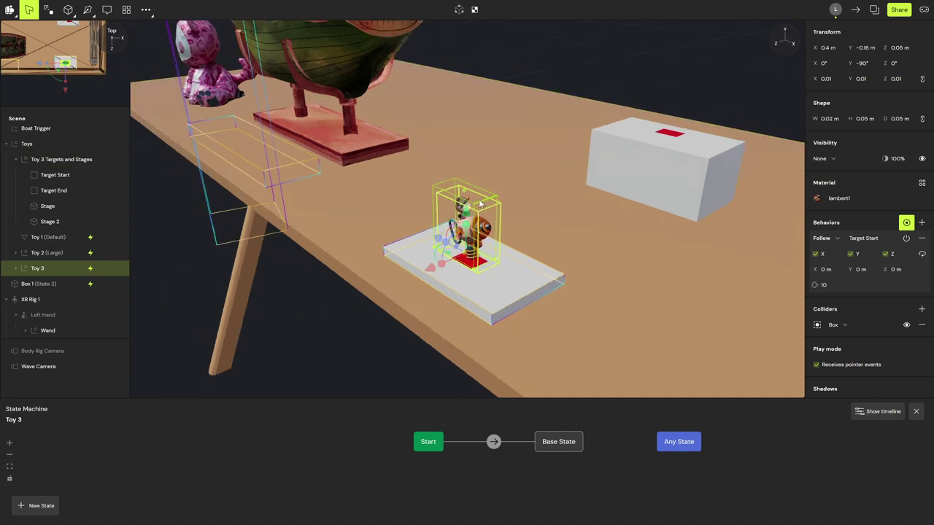
{"action": "left_click_drag", "start_coordinate": [512, 237], "coordinate": [408, 214]}
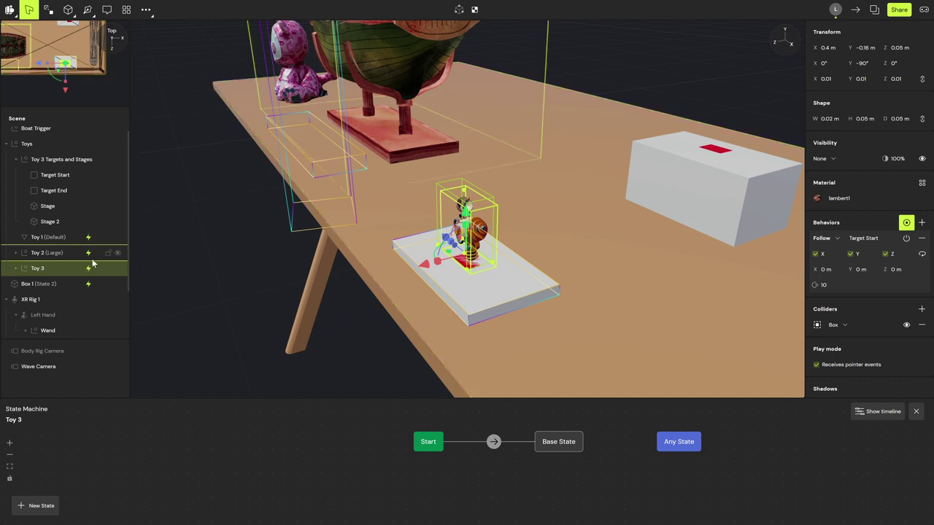
{"action": "right_click_drag", "start_coordinate": [423, 259], "coordinate": [492, 267]}
{"action": "left_click_drag", "start_coordinate": [448, 443], "coordinate": [509, 485]}
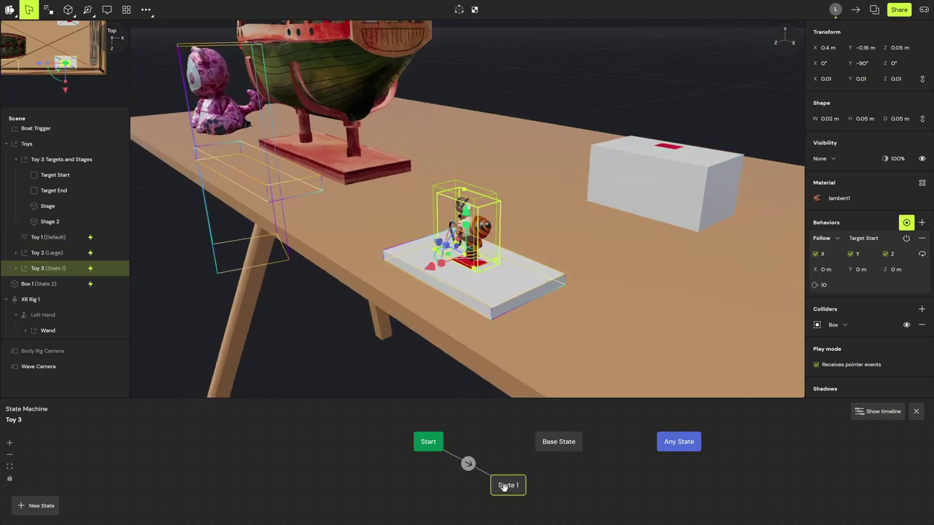
{"action": "double_click", "coordinate": [503, 488]}
{"action": "type", "text": "Defualt"}
- Create a Teleport state linked from Defualt on Toy 3 and set its Follow target to Target End
{"action": "left_click_drag", "start_coordinate": [533, 485], "coordinate": [570, 486]}
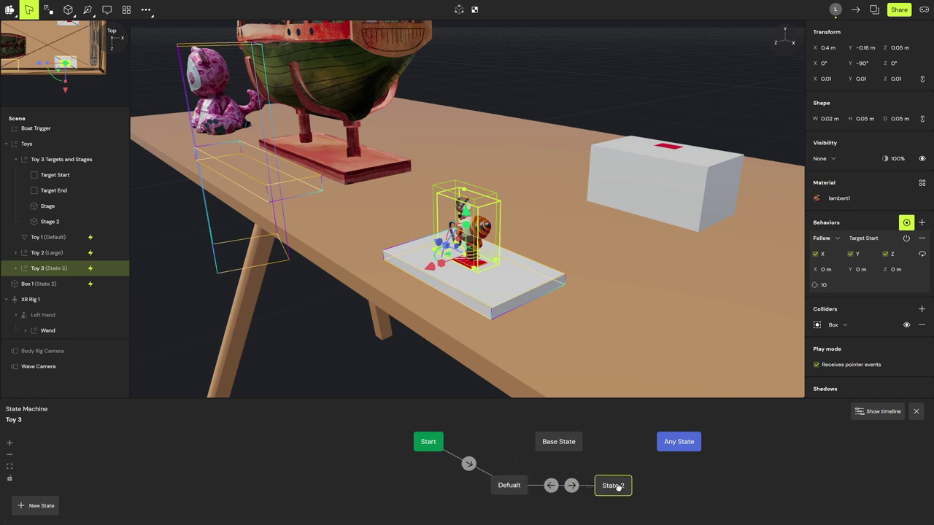
{"action": "double_click", "coordinate": [616, 486]}
{"action": "type", "text": "Teleport"}
{"action": "key", "text": "Return"}
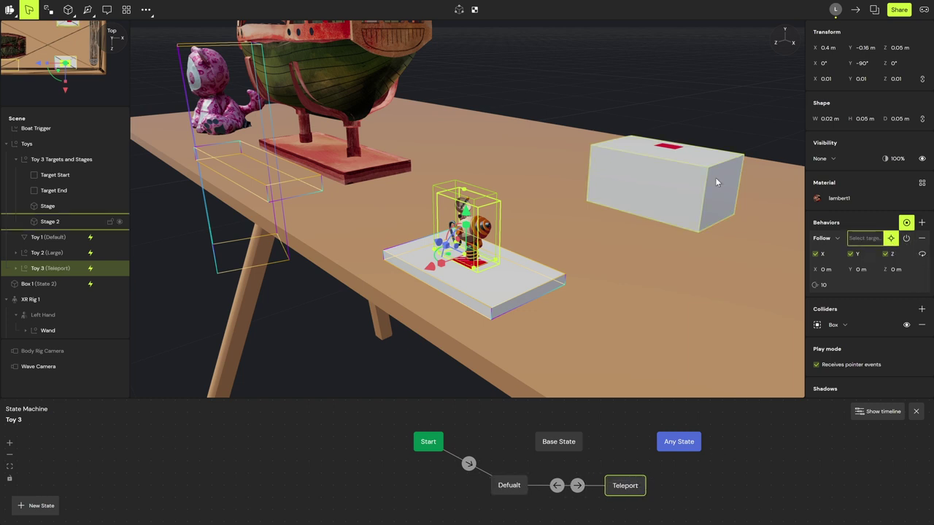
{"action": "right_click_drag", "start_coordinate": [741, 152], "coordinate": [344, 225]}
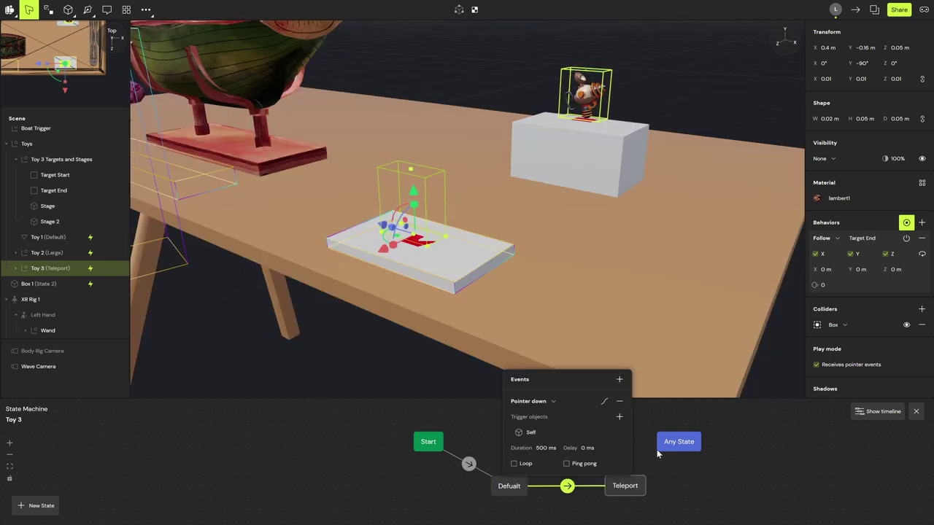
- Add a Teleport to Defualt transition on Toy 3 and set its event to Collider enter
{"action": "left_click", "coordinate": [655, 475]}
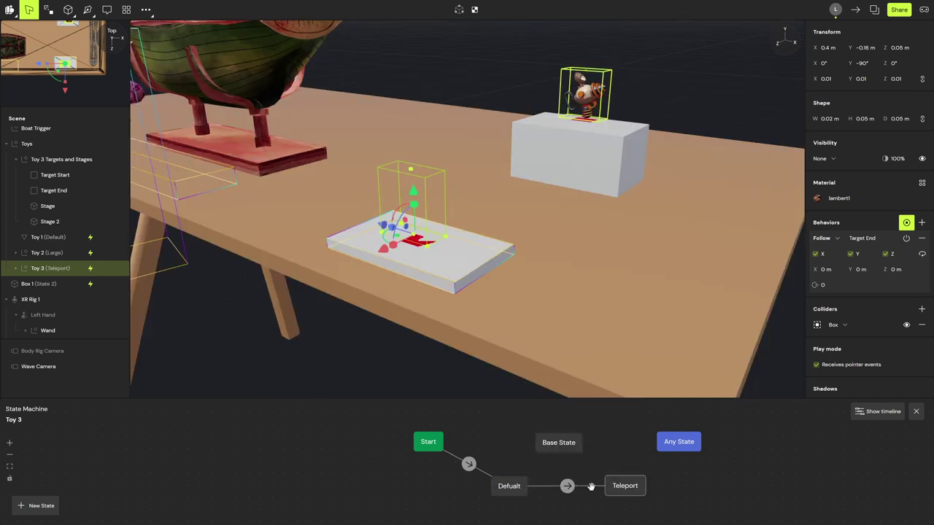
{"action": "left_click", "coordinate": [544, 486]}
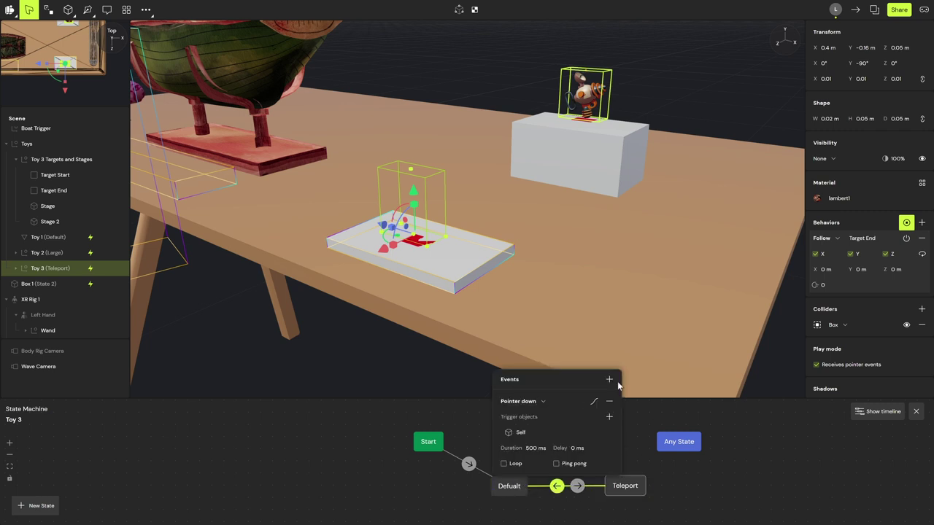
{"action": "left_click", "coordinate": [547, 401]}
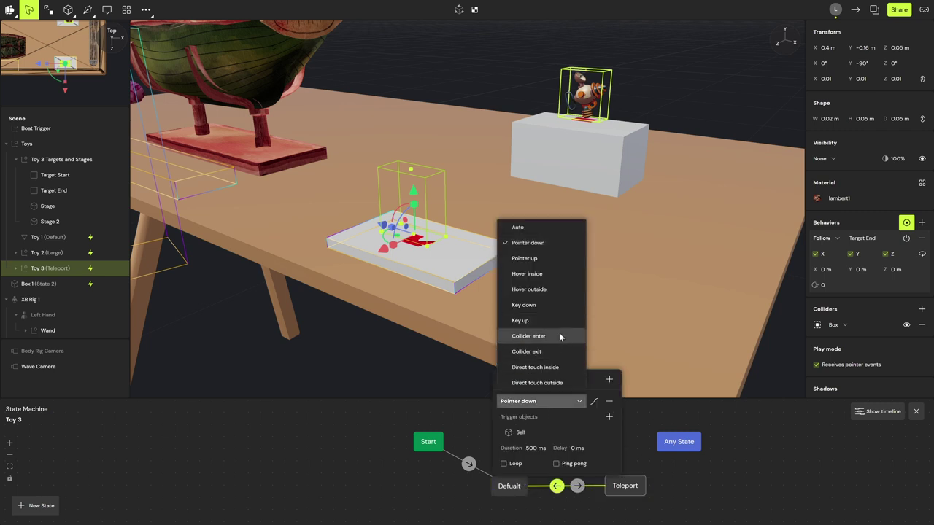
{"action": "left_click", "coordinate": [560, 337]}
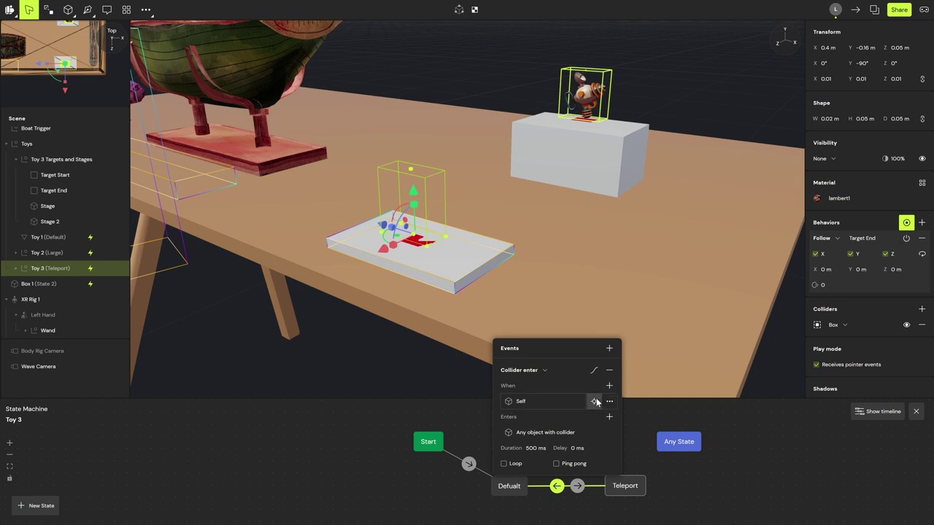
- In the Teleport to Defualt Collider enter event, set Stage as the trigger object and Toy 3 as the entering object
{"action": "left_click", "coordinate": [594, 402]}
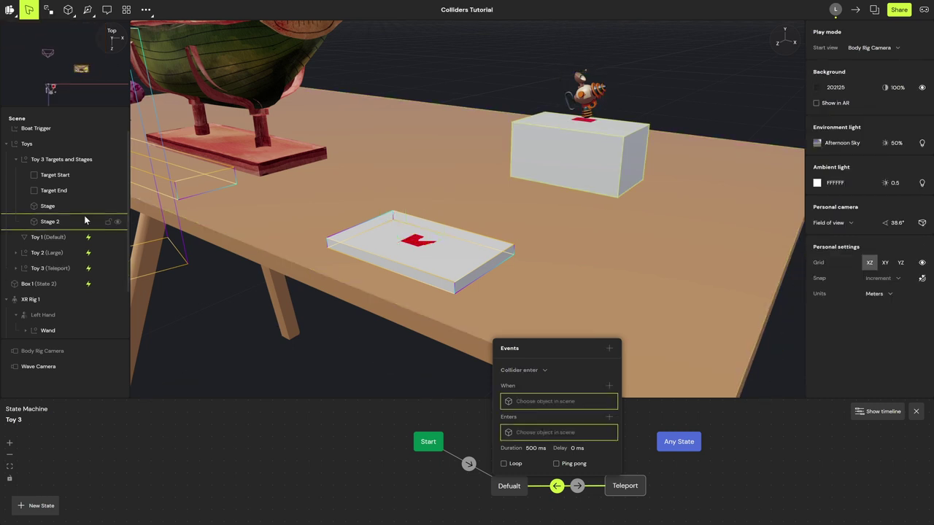
{"action": "left_click", "coordinate": [64, 207]}
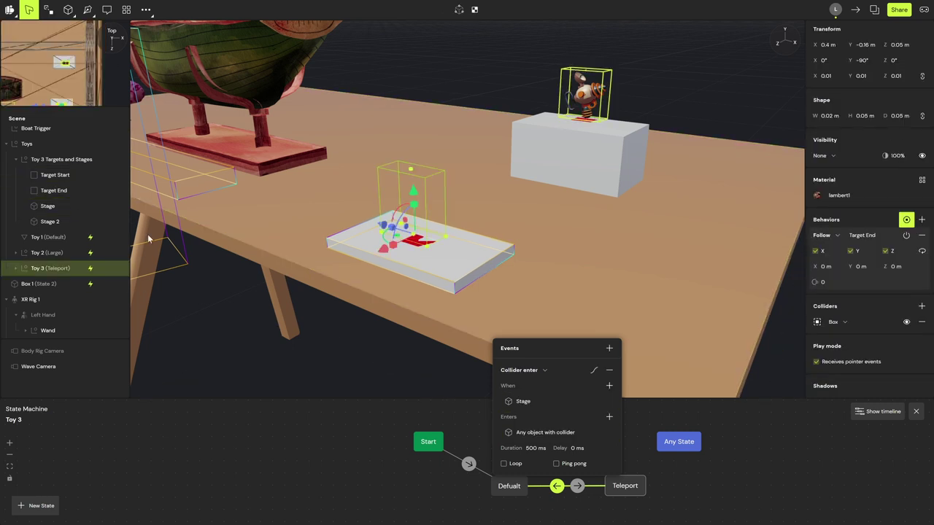
{"action": "left_click", "coordinate": [594, 433]}
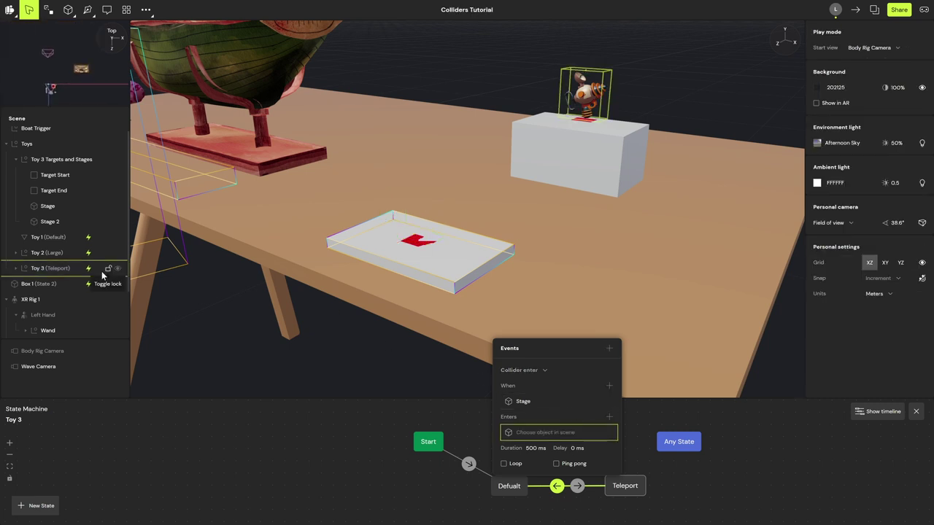
{"action": "left_click", "coordinate": [59, 269]}
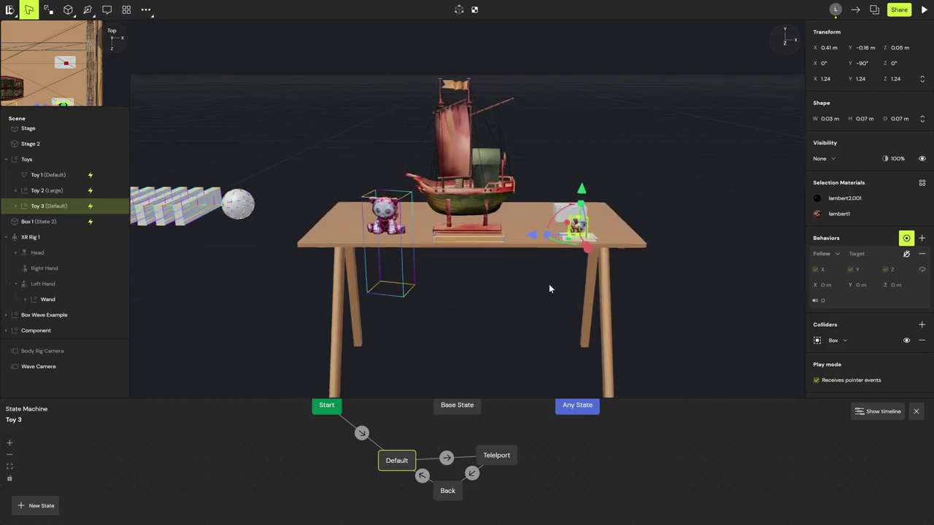
{"action": "middle_click_drag", "start_coordinate": [548, 289], "coordinate": [40, 268]}
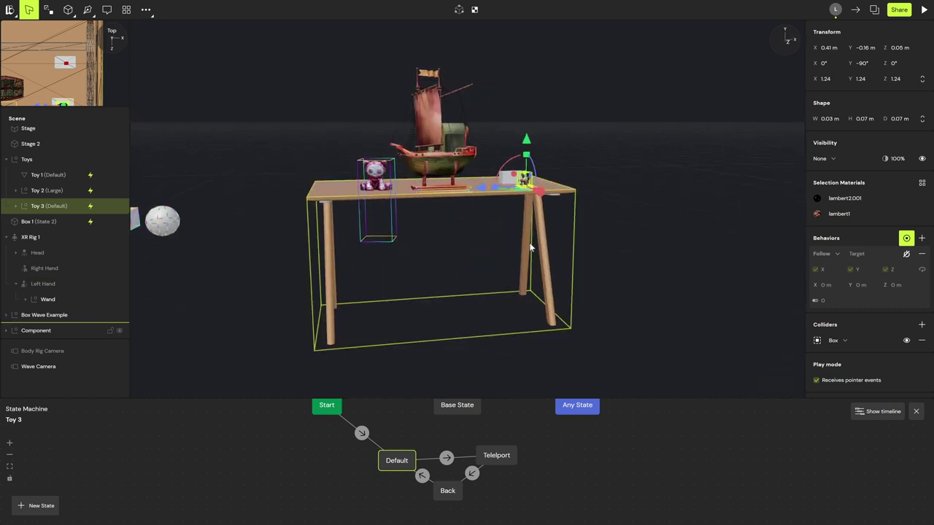
{"action": "scroll", "coordinate": [623, 293], "scroll_direction": "up", "scroll_amount": 5}
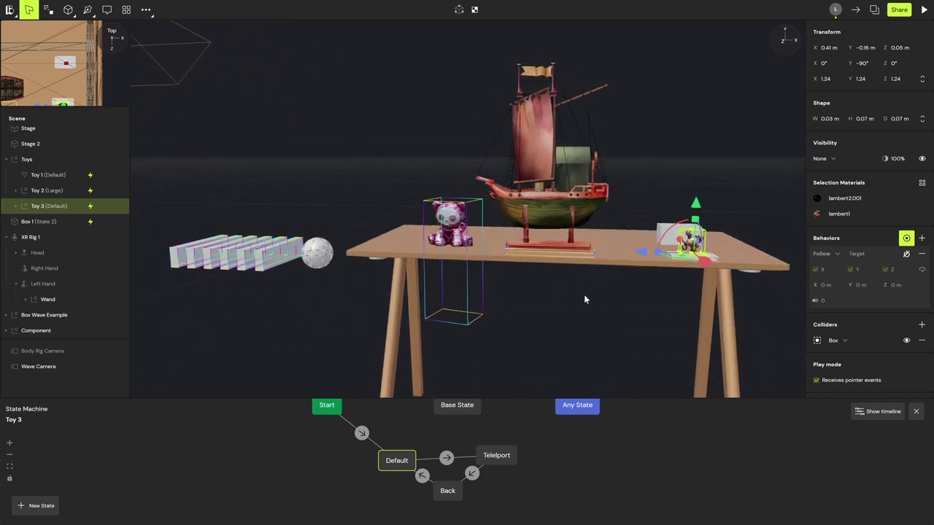
{"action": "scroll", "coordinate": [584, 295], "scroll_direction": "up", "scroll_amount": 5}
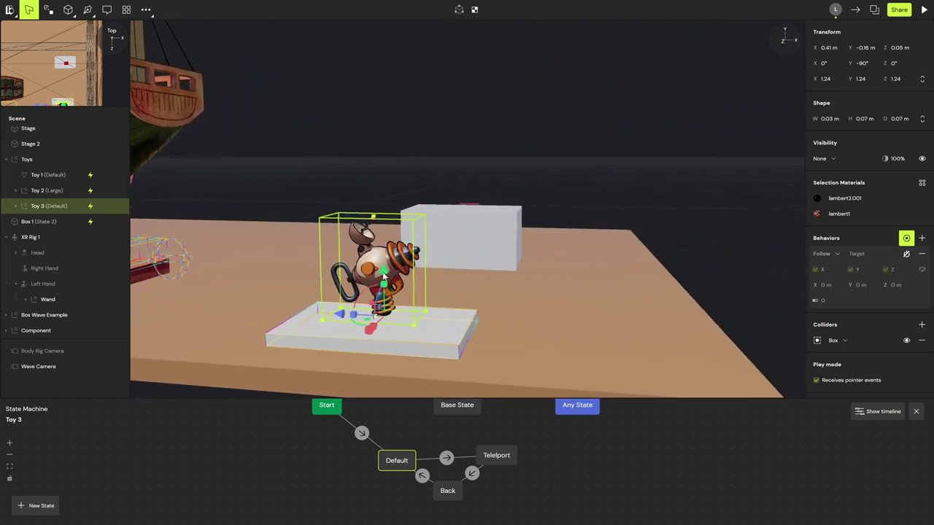
{"action": "scroll", "coordinate": [371, 274], "scroll_direction": "down", "scroll_amount": 6}
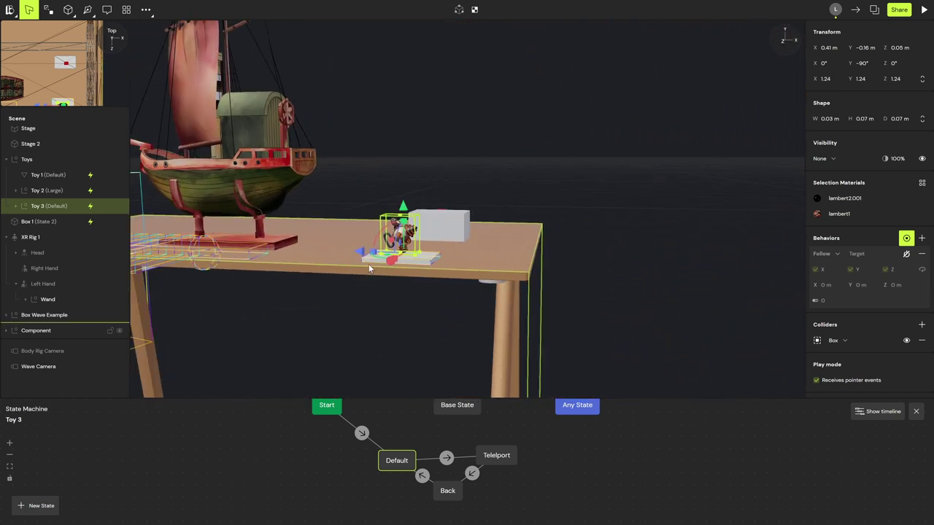